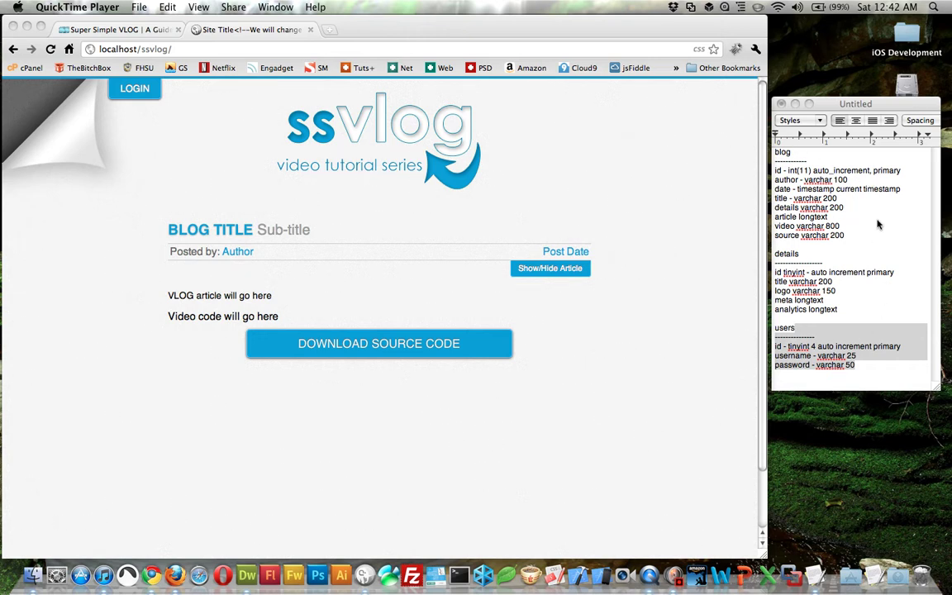
left_click(815, 163)
left_click(874, 239)
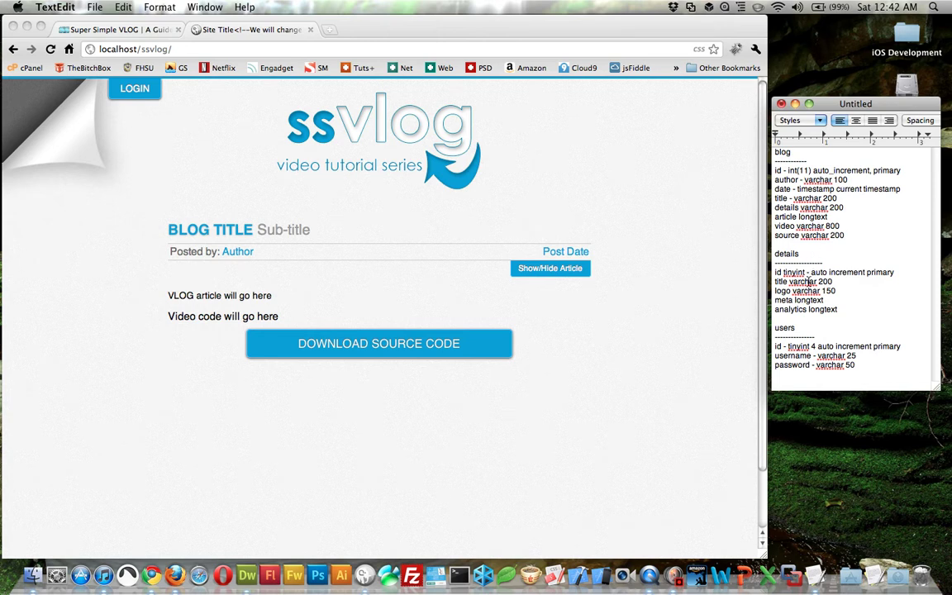
double_click(782, 328)
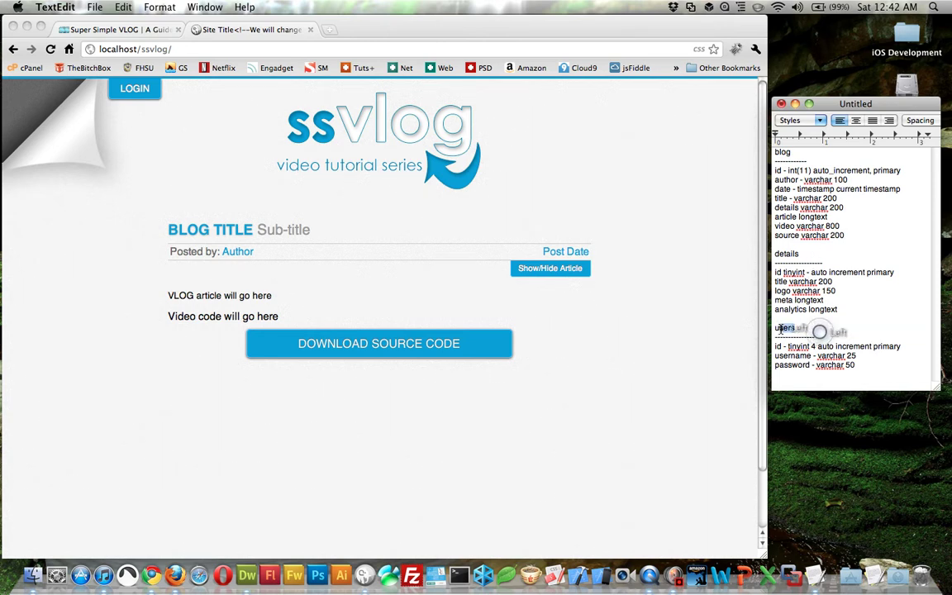
double_click(782, 152)
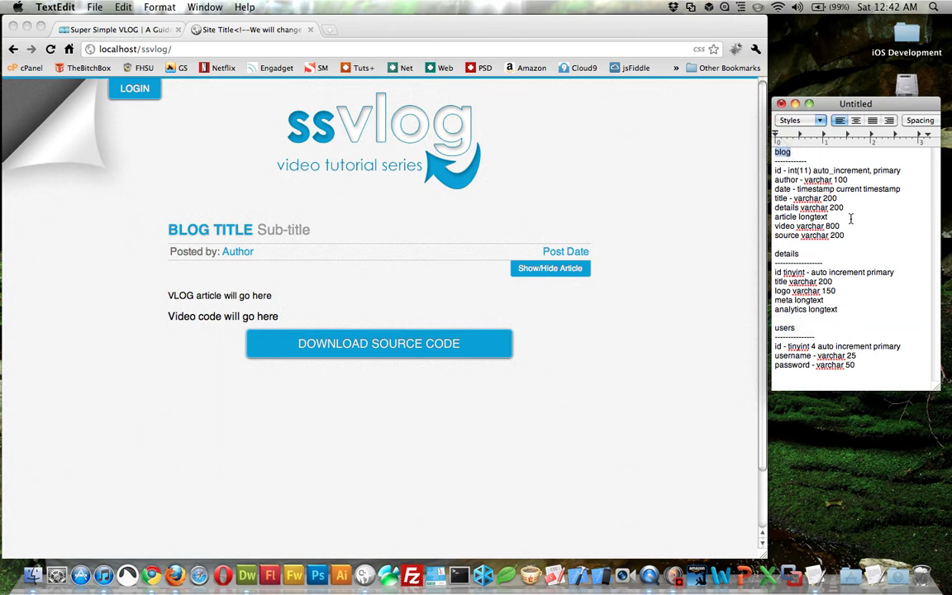
Switch to MAMP, open its start page in the browser and go to phpMyAdmin.
left_click(363, 575)
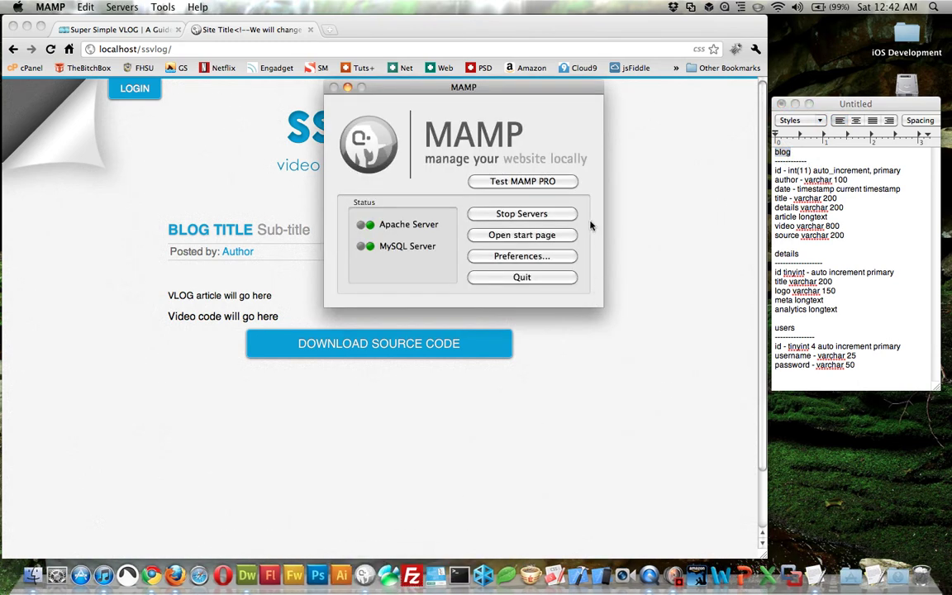
left_click(522, 236)
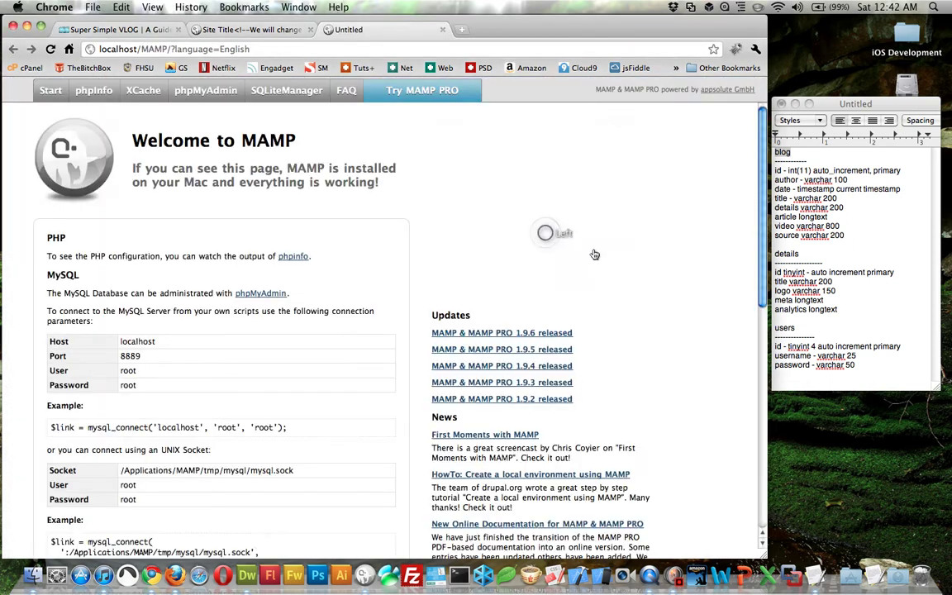
left_click(215, 94)
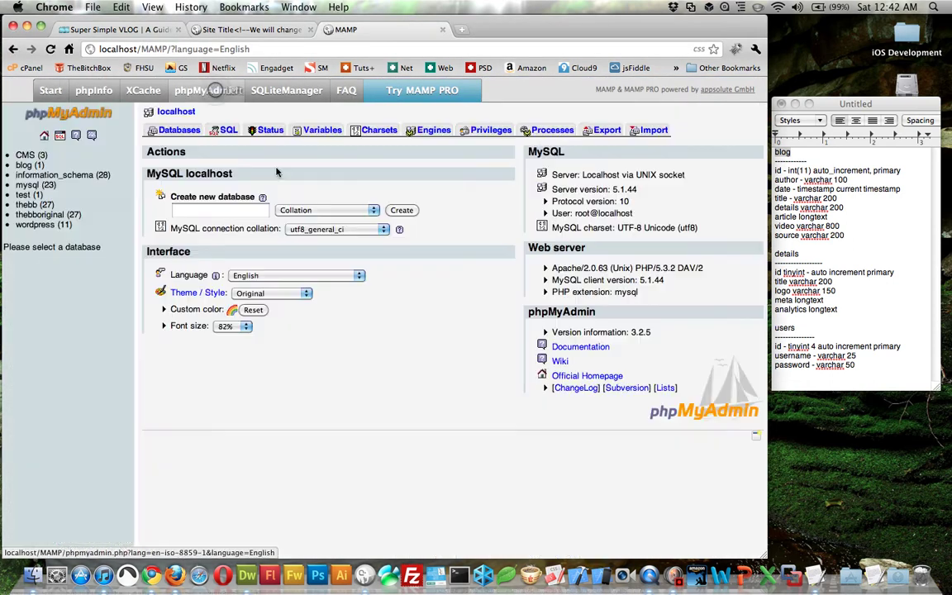
Create a new MySQL database named ssvlog, leaving the collation unset.
left_click(225, 209)
type("ssvlog")
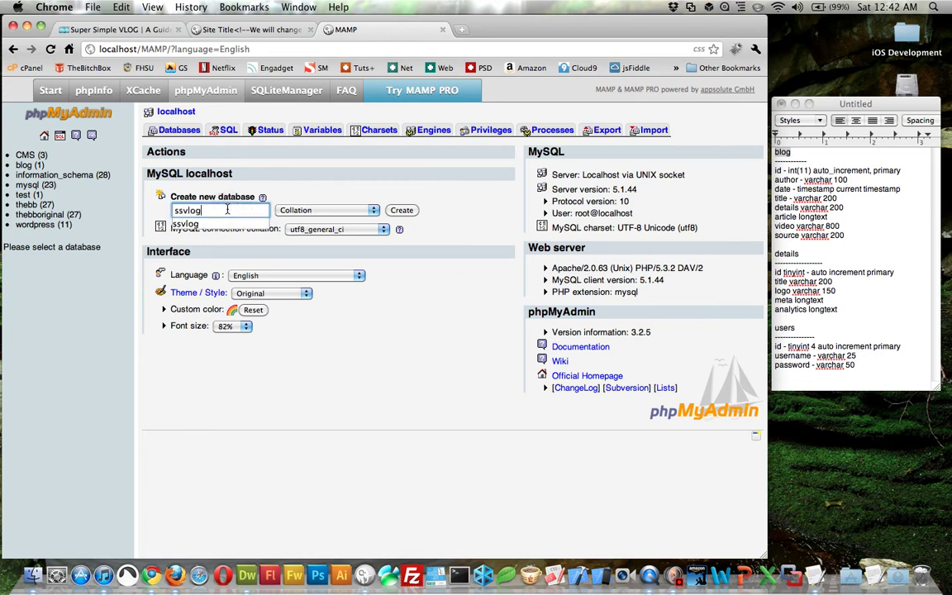
left_click(417, 283)
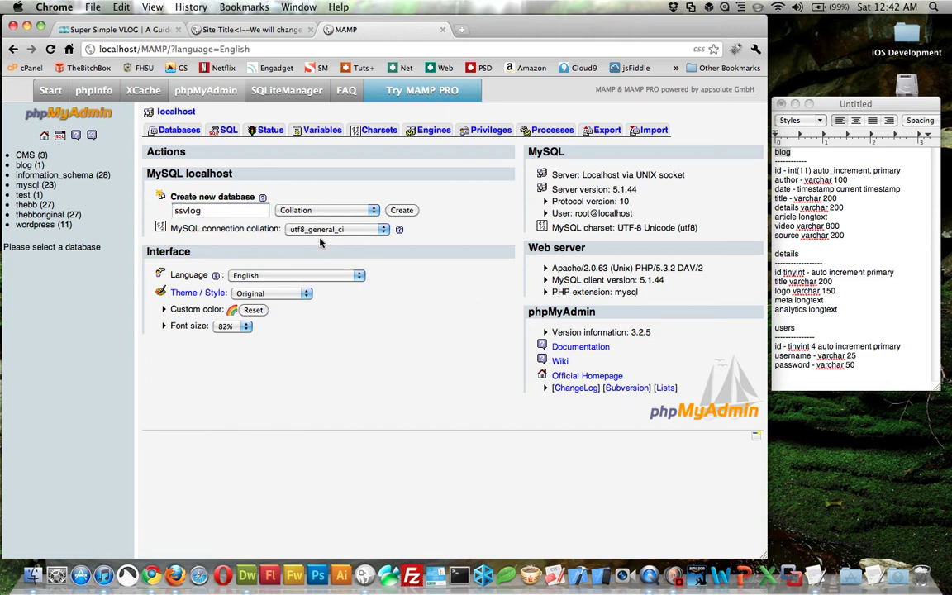
left_click(405, 211)
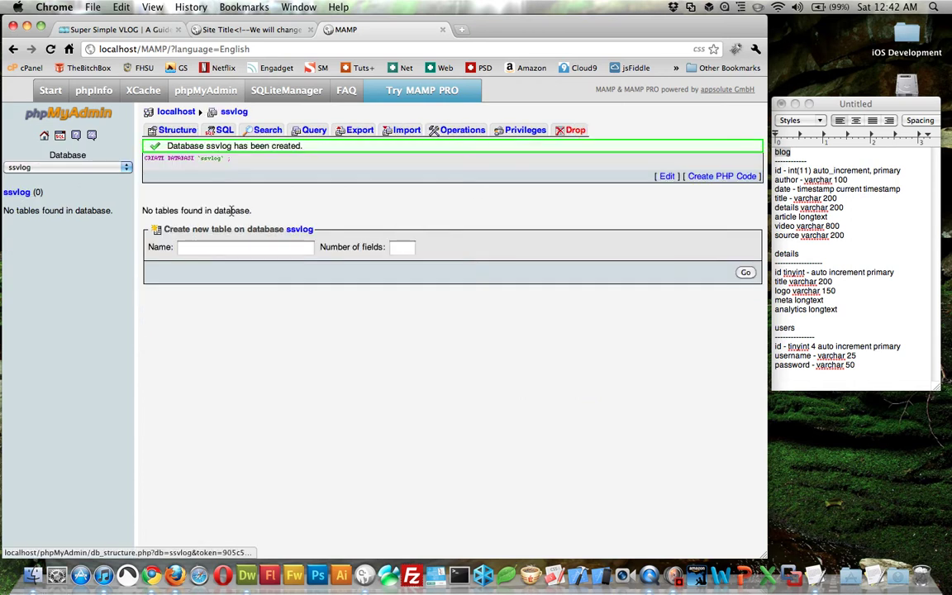
Start a new table named blog with 8 fields in the ssvlog database.
left_click(261, 246)
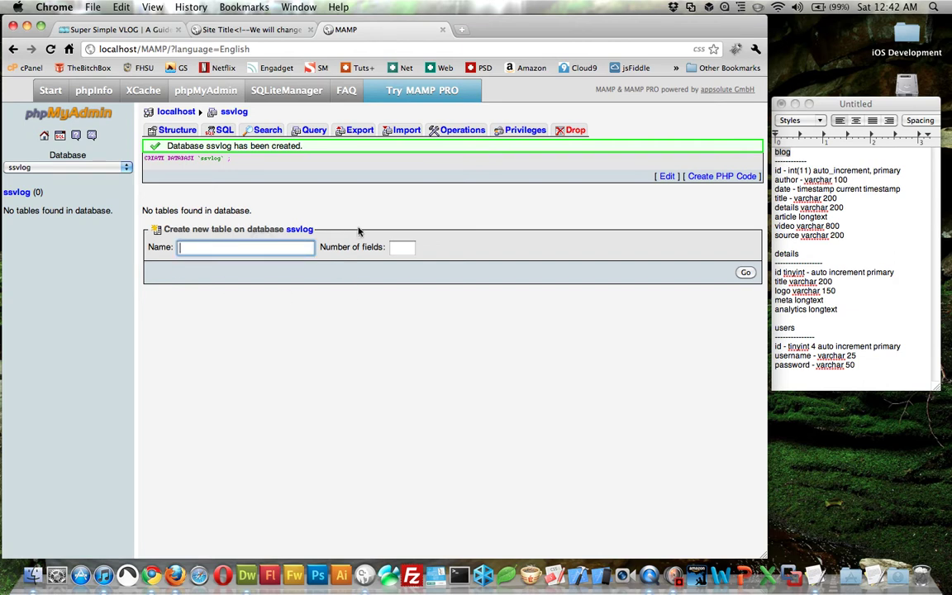
type("blog")
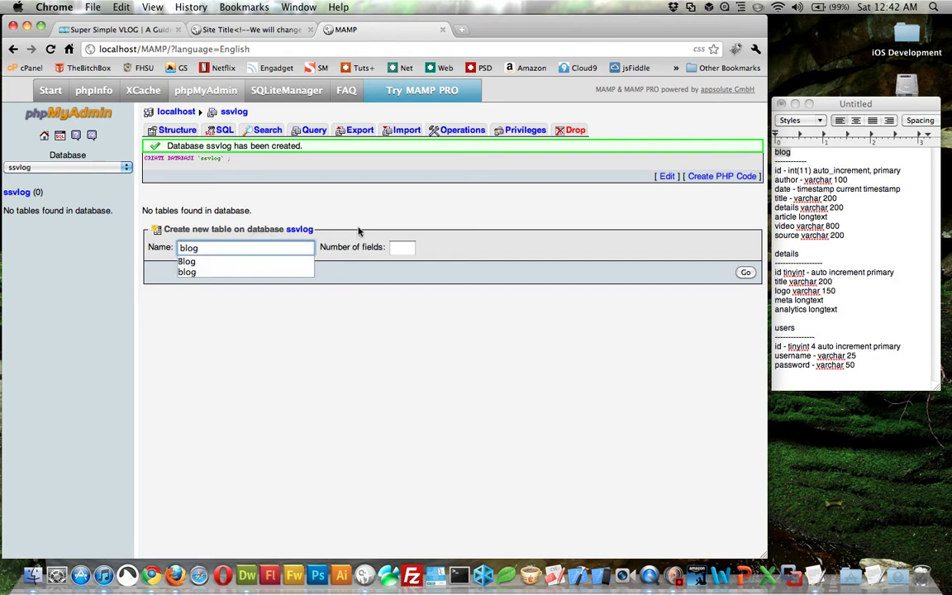
left_click(450, 314)
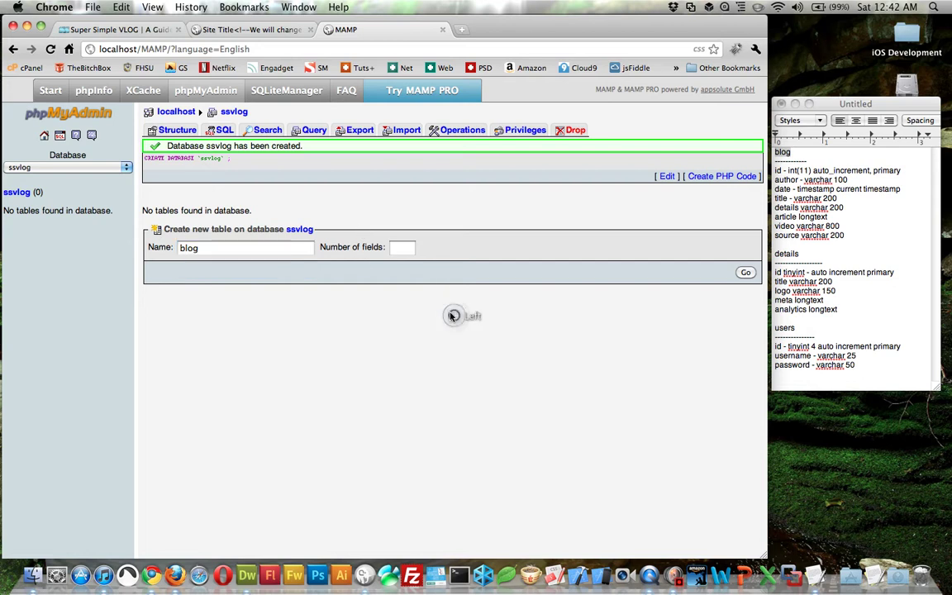
left_click(409, 246)
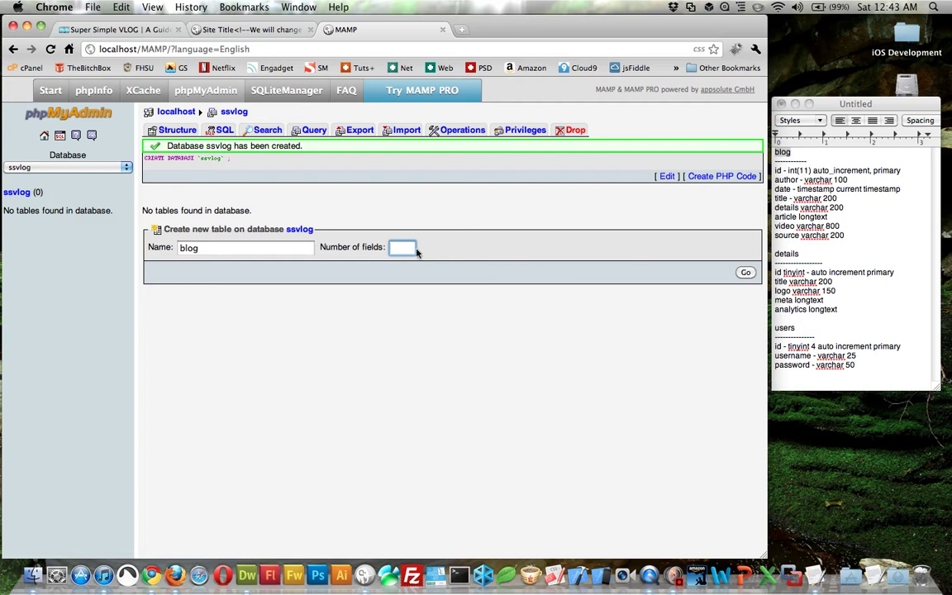
type("8")
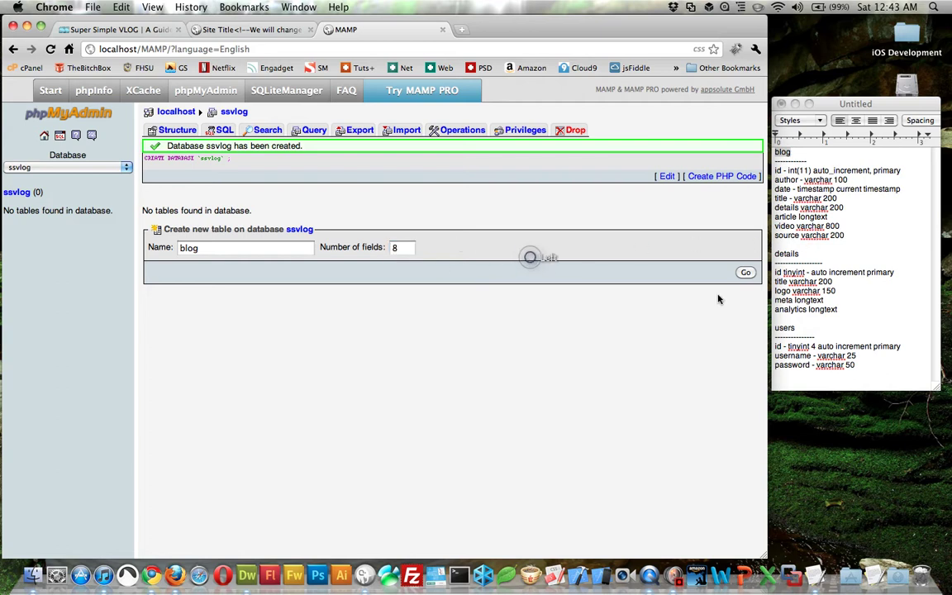
left_click(747, 273)
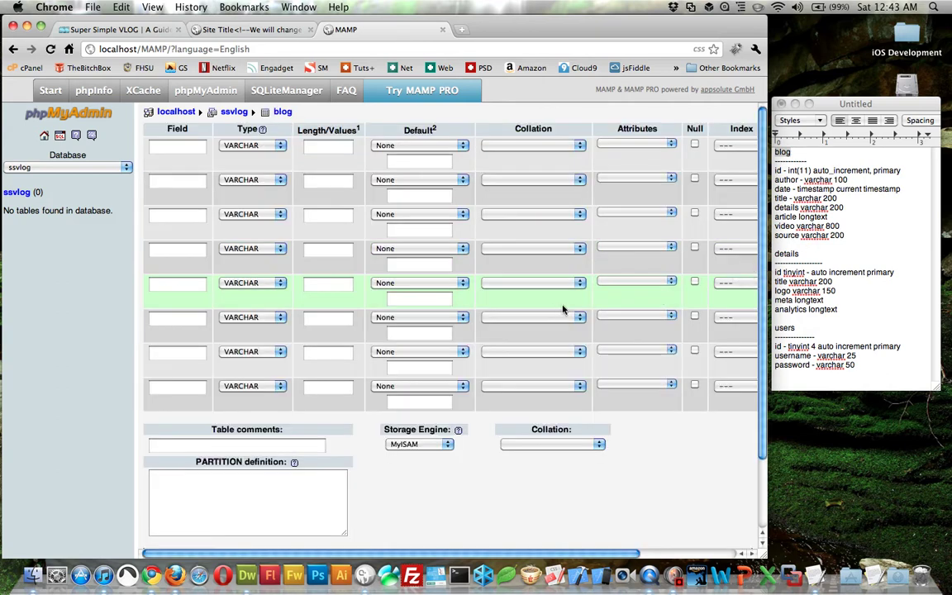
Name the first four fields of the blog table id, author, date and title.
left_click(202, 146)
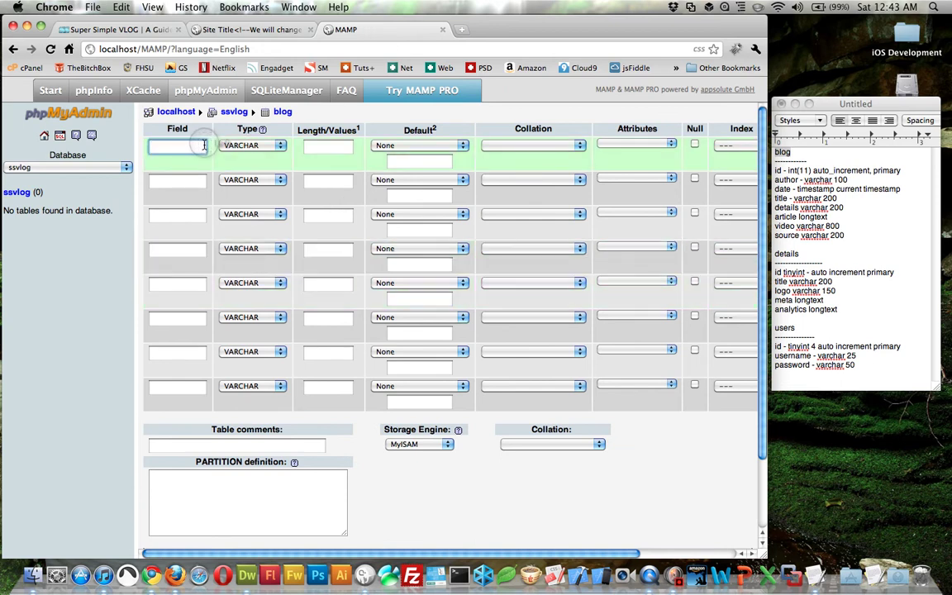
type("id")
left_click(184, 179)
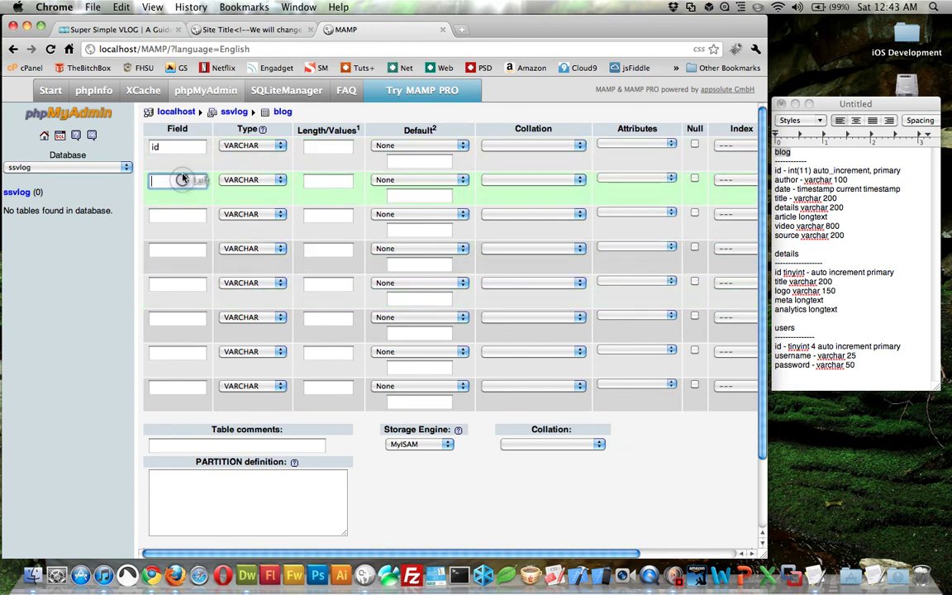
type("author")
left_click(182, 215)
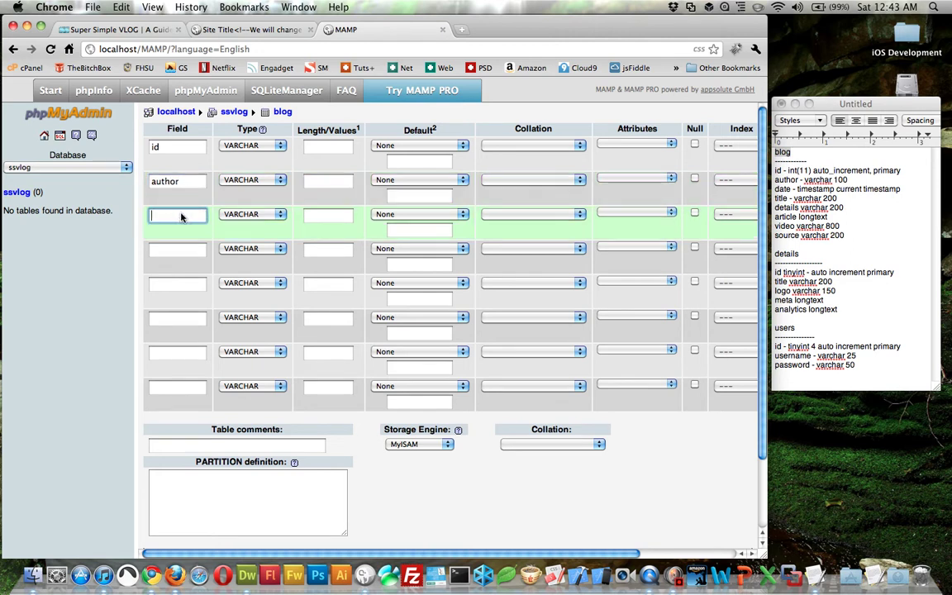
type("date")
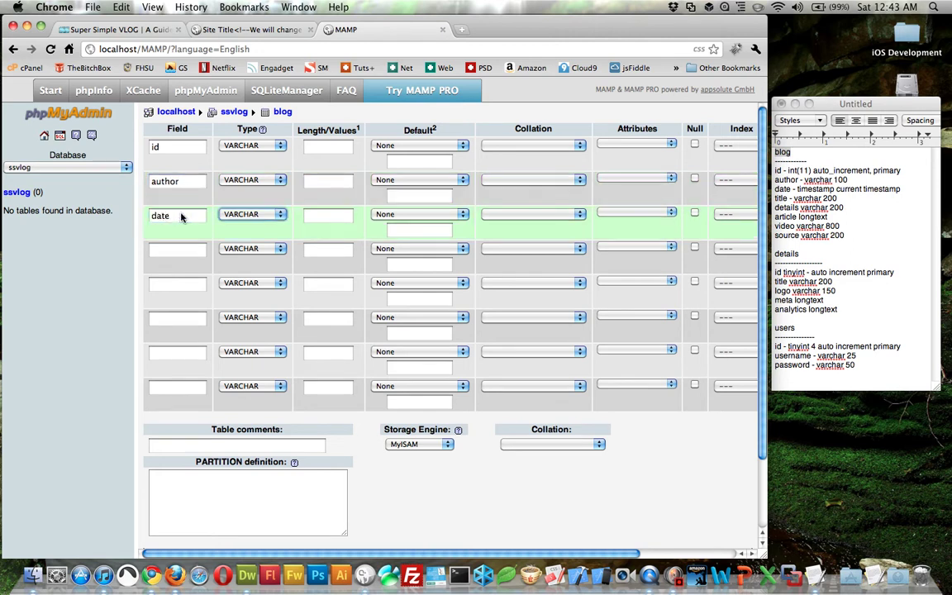
key("Tab")
left_click(172, 249)
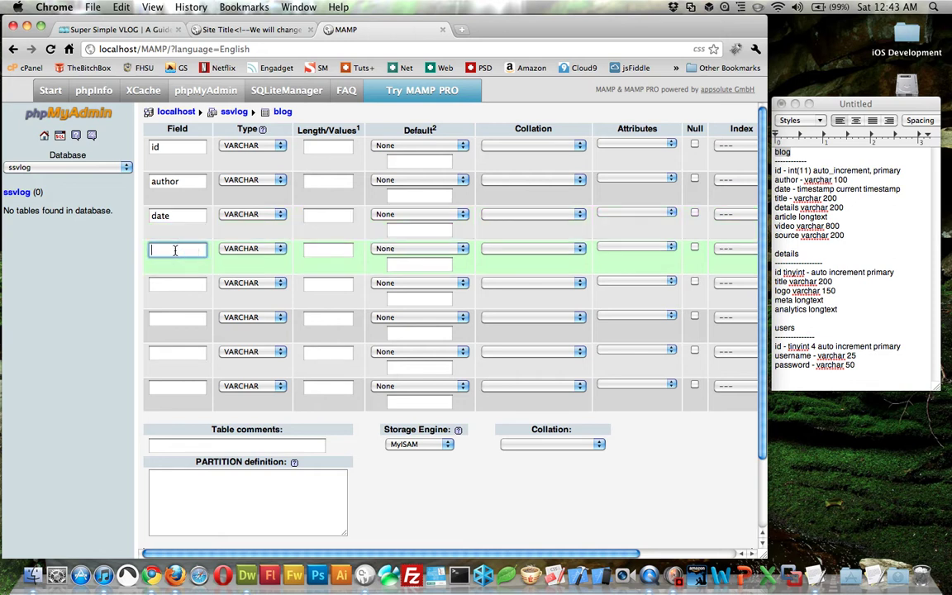
type("title")
Name the last four fields of the blog table subtitle, article, video and source.
left_click(193, 282)
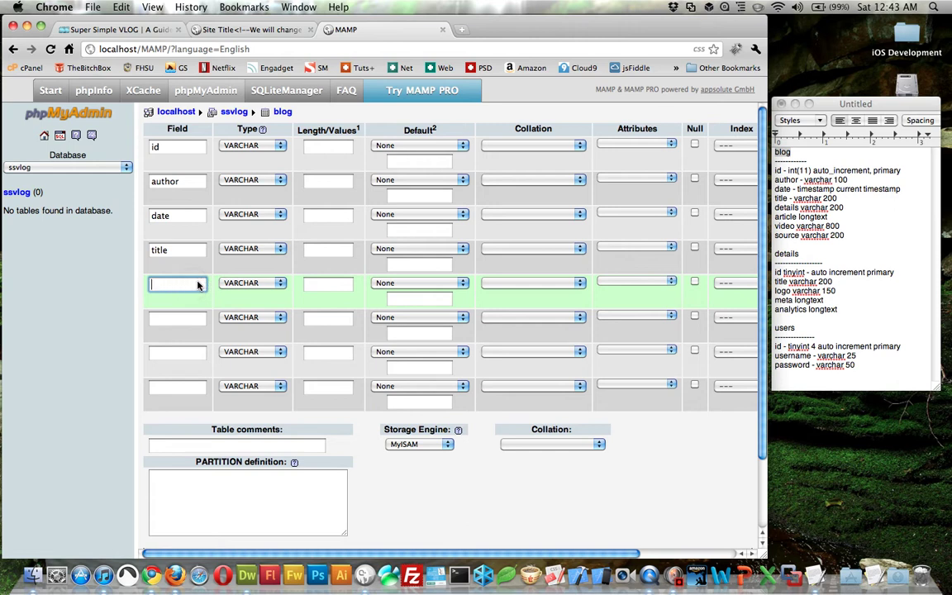
type("subtitle")
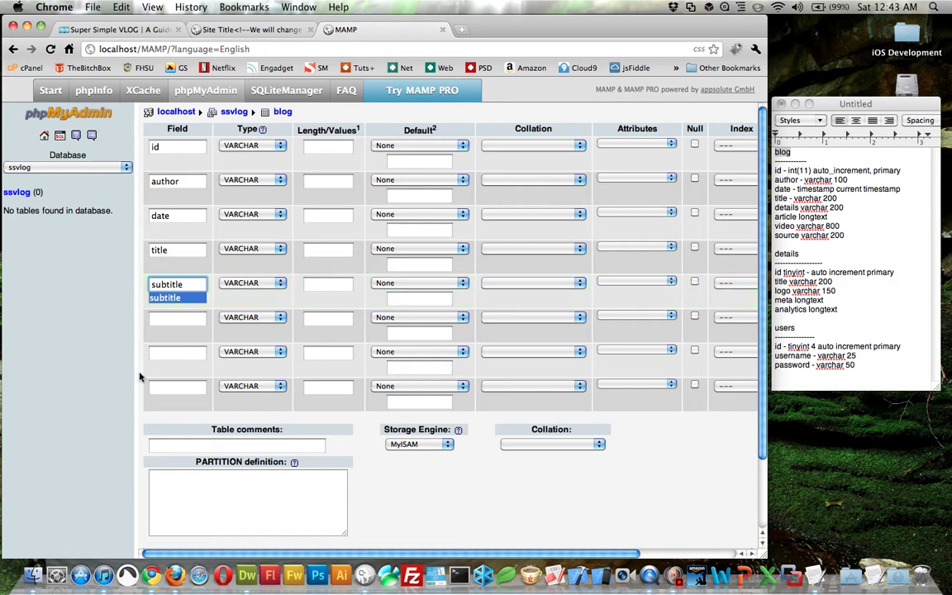
left_click(178, 320)
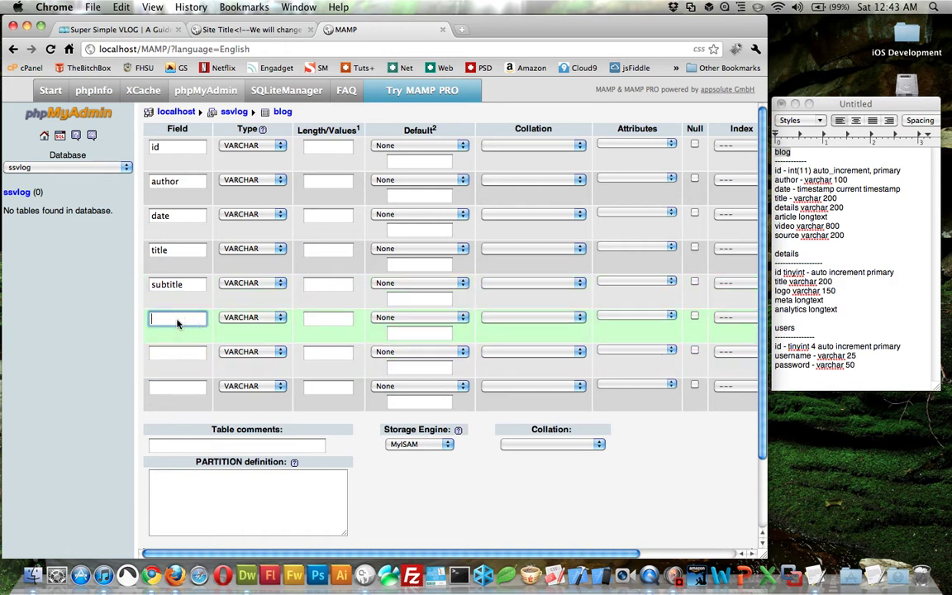
type("article")
left_click(190, 348)
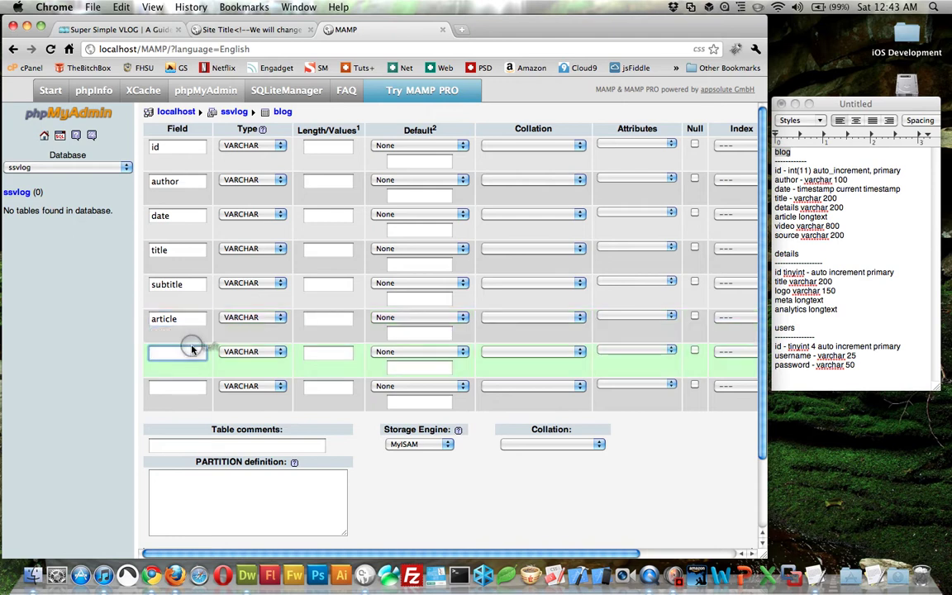
type("vdi")
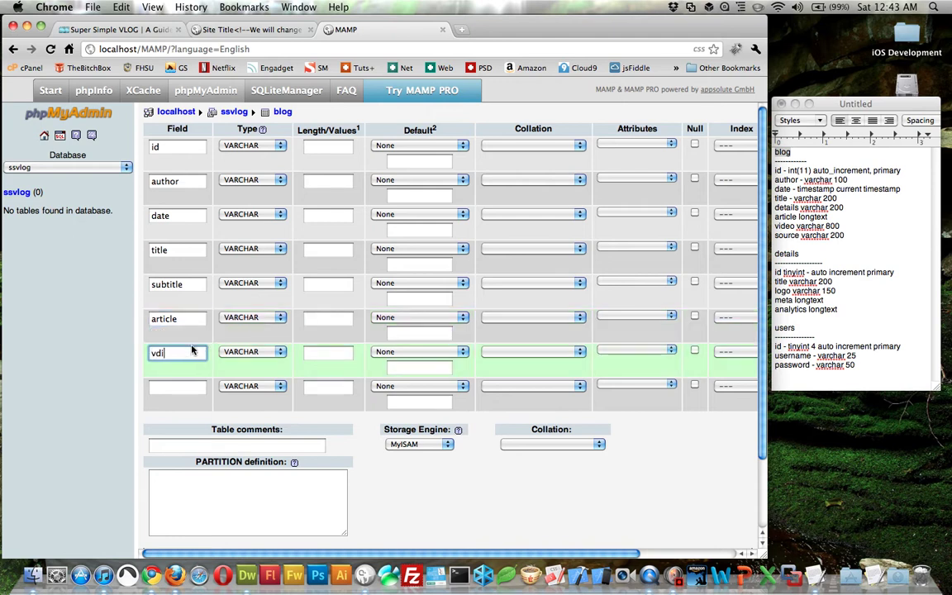
key("BackSpace")
type("ideo")
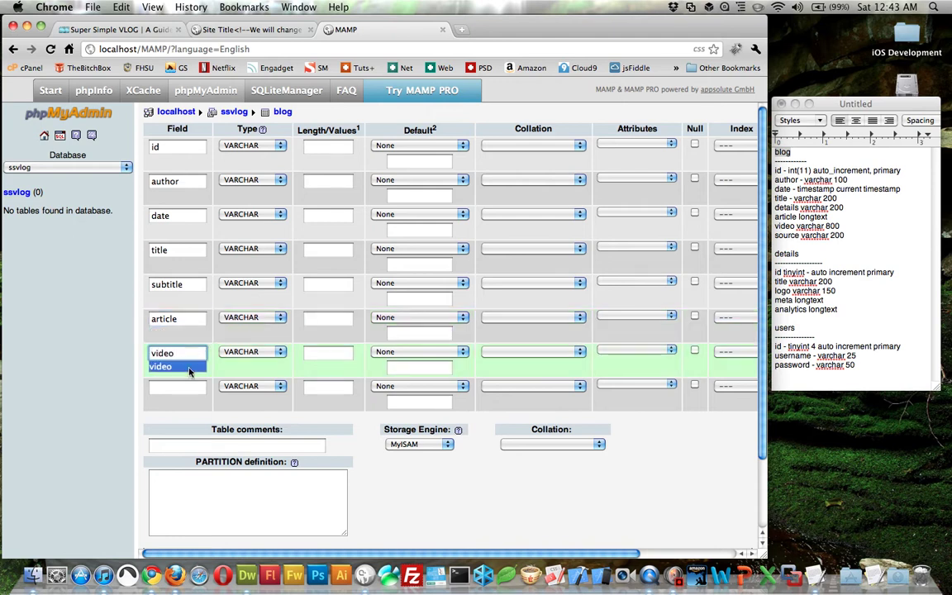
left_click(187, 384)
type("source")
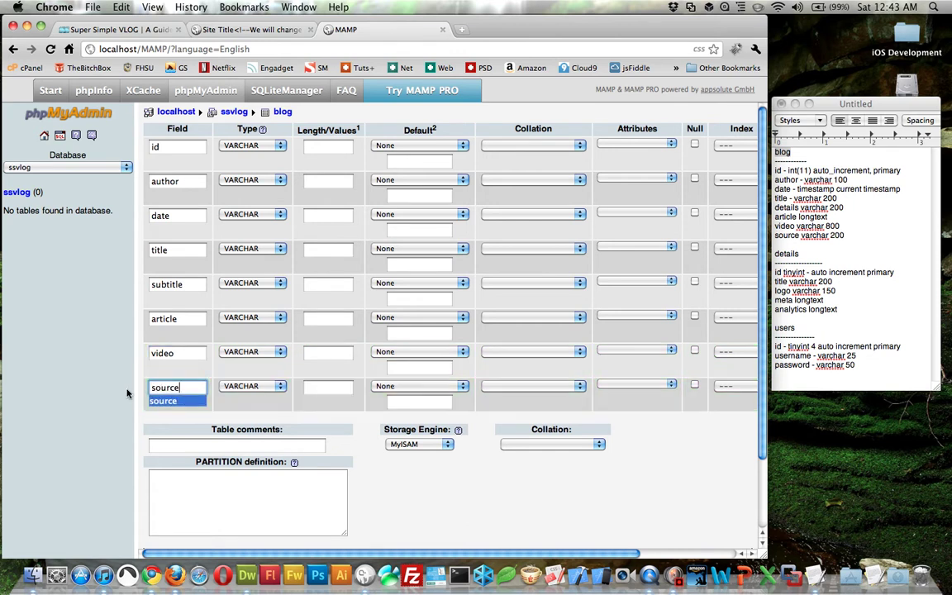
left_click(110, 348)
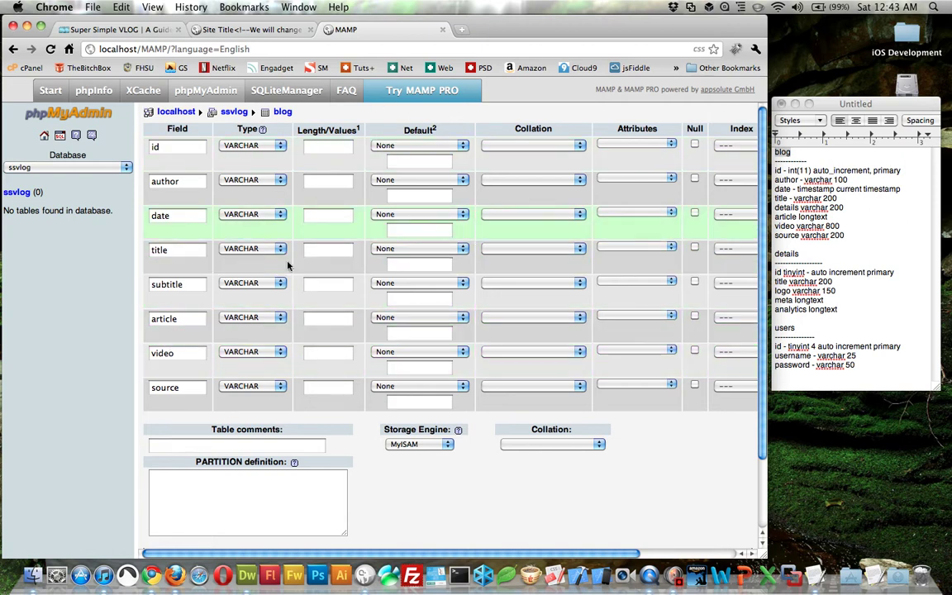
Set the id field's type to INT with a length of 11.
left_click(276, 145)
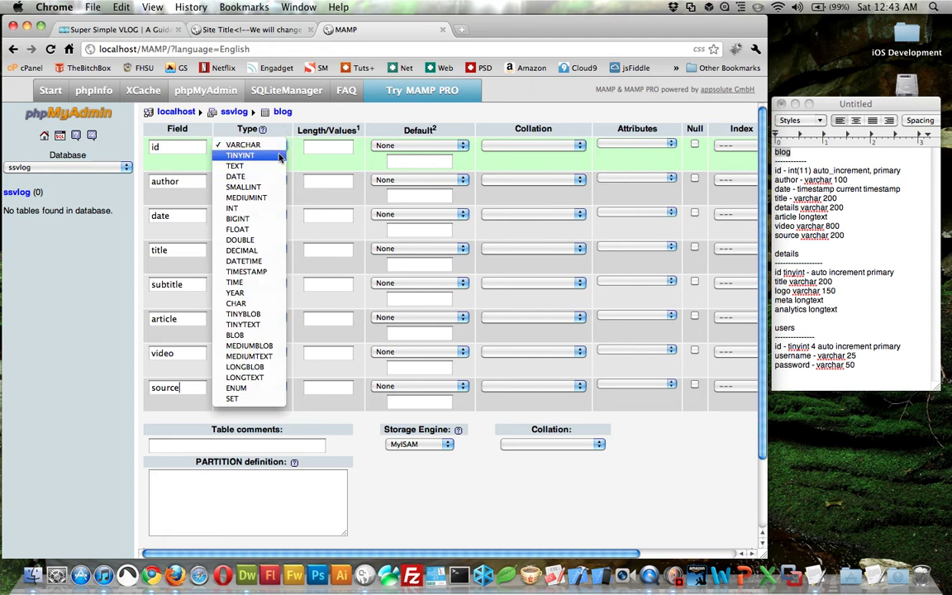
left_click(248, 208)
left_click(335, 147)
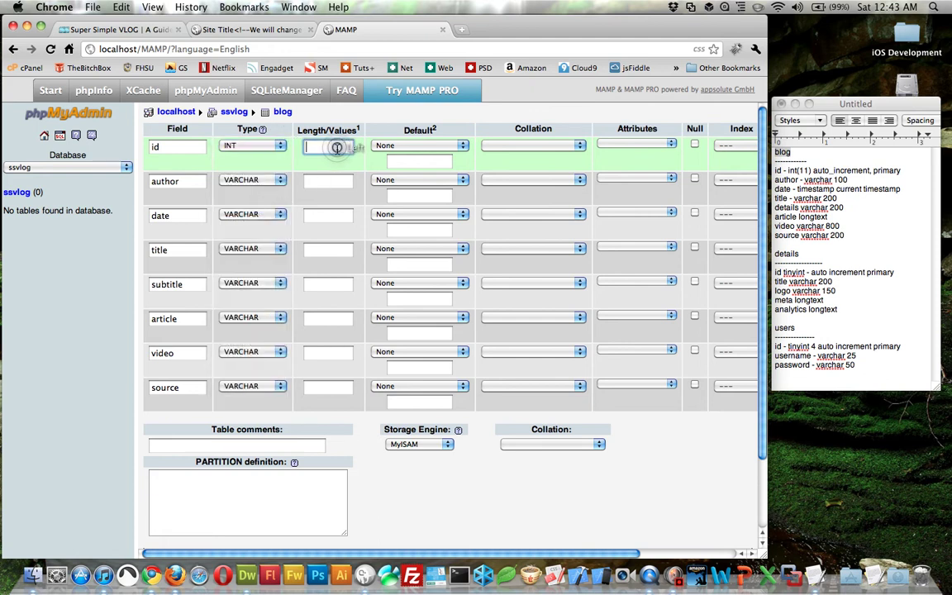
type("11")
left_click(386, 118)
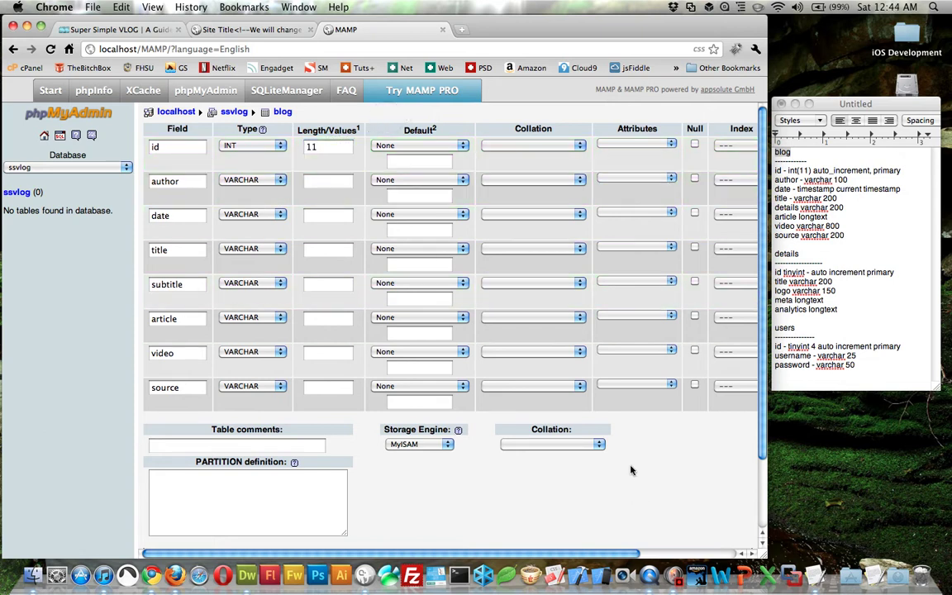
Make the id field the PRIMARY index with auto increment enabled, keeping its default as None.
left_click(722, 150)
left_click(733, 164)
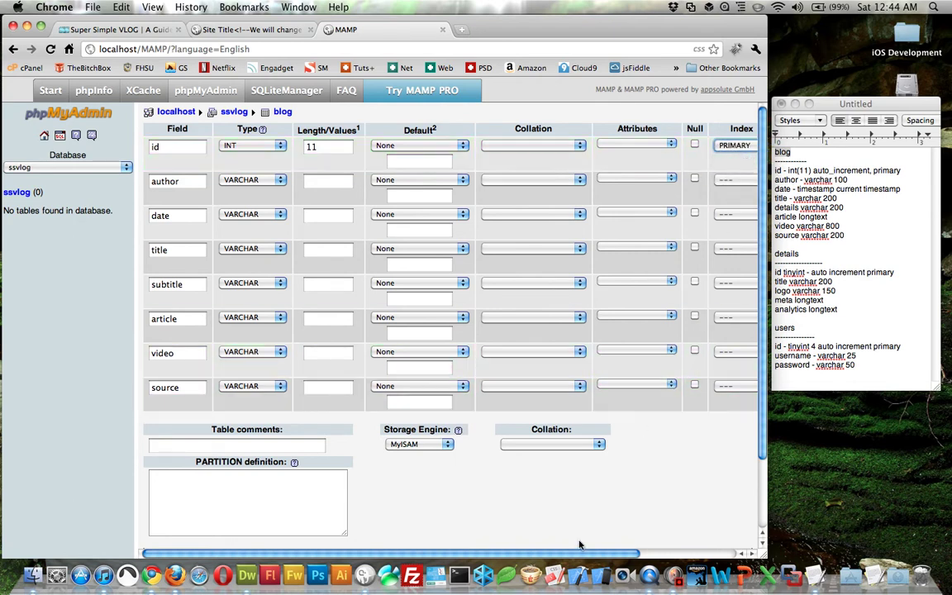
scroll(580, 529, "right", 5)
left_click(668, 144)
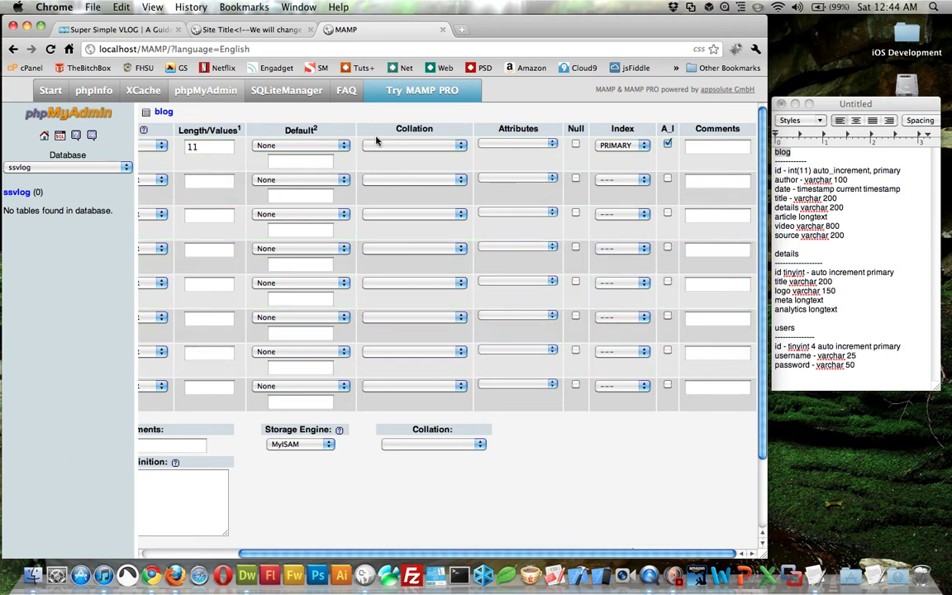
left_click(324, 146)
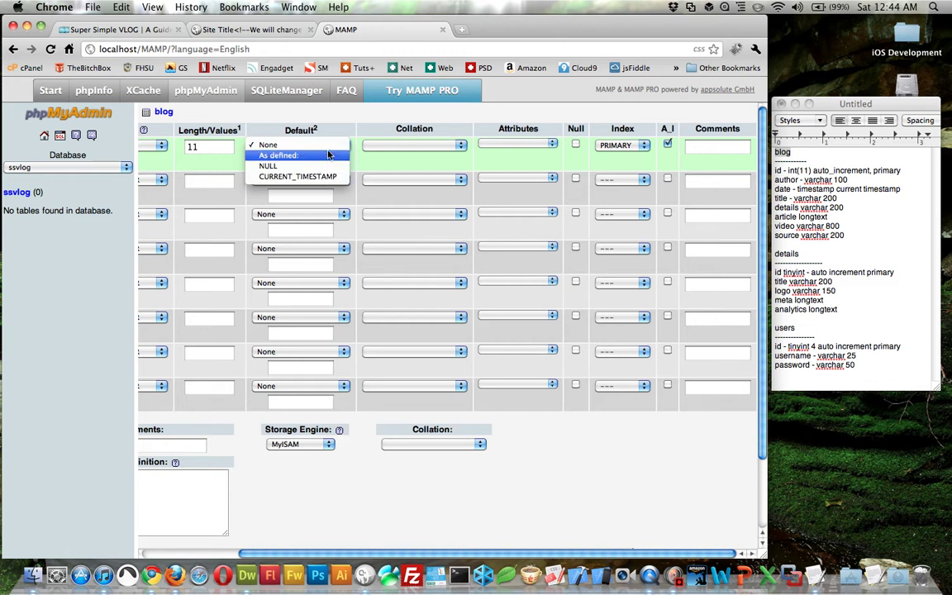
left_click(574, 134)
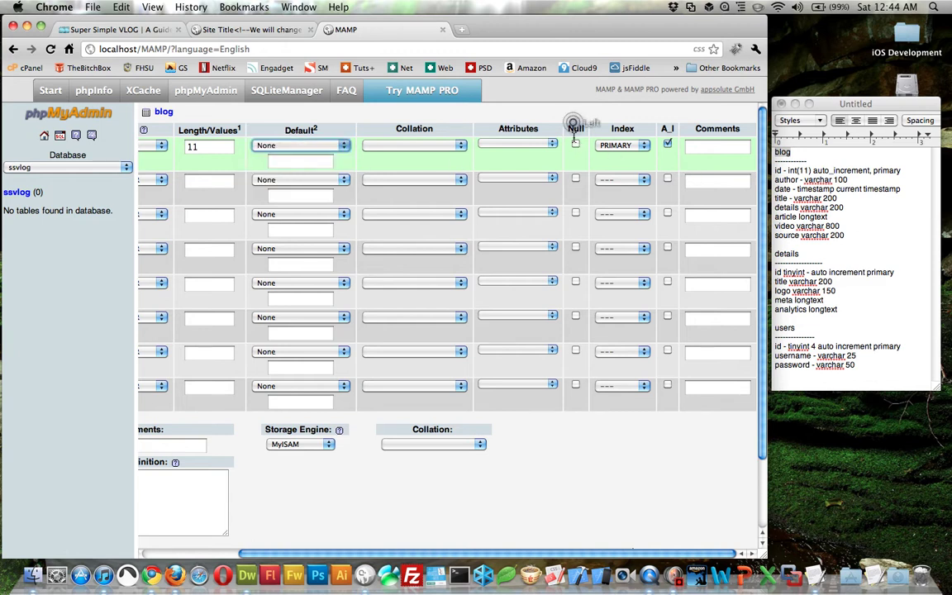
Set the length of the blog table's author field to 100.
left_click_drag(581, 552, 472, 546)
left_click(311, 179)
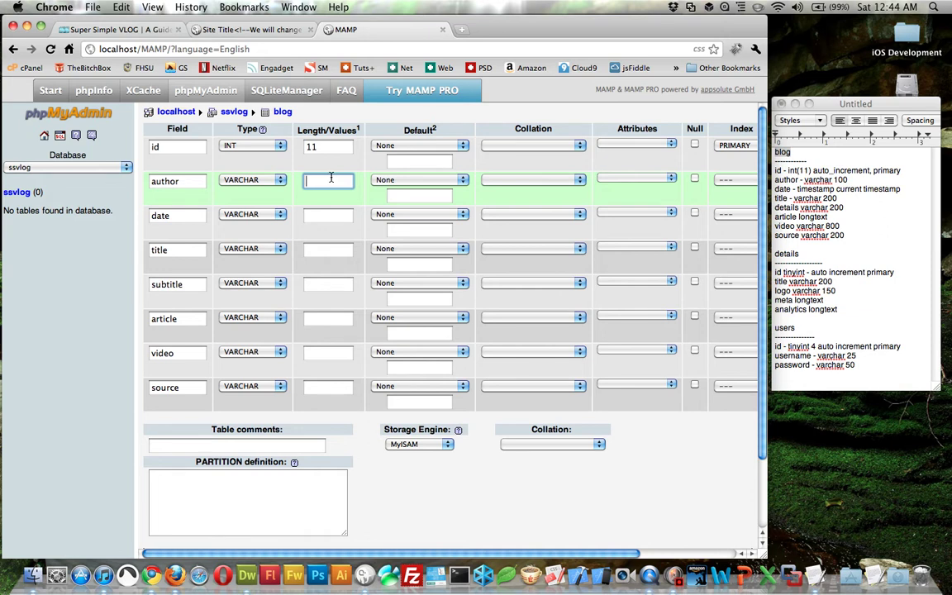
type("100")
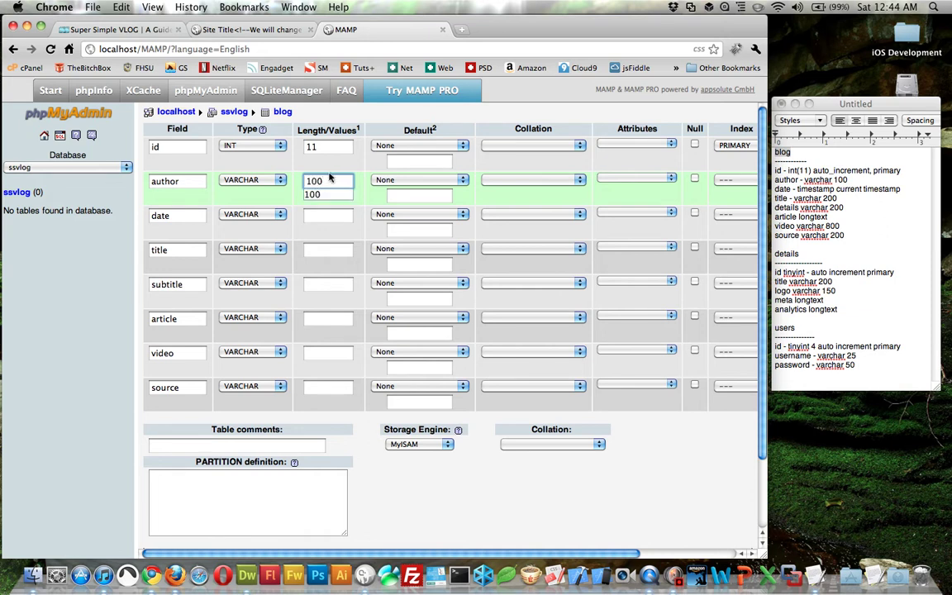
Set the date field's type to TIMESTAMP with CURRENT_TIMESTAMP as its default.
left_click(327, 214)
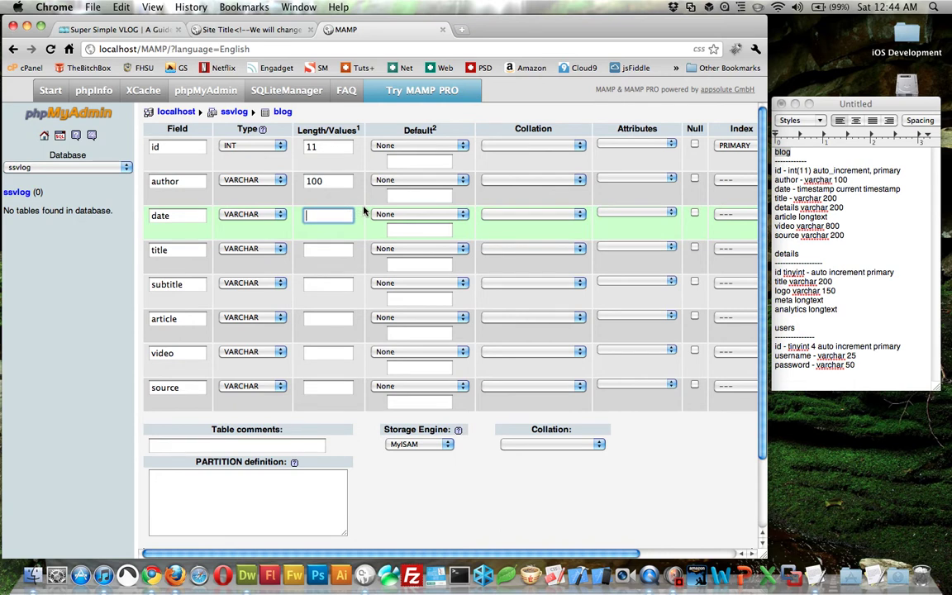
left_click(281, 214)
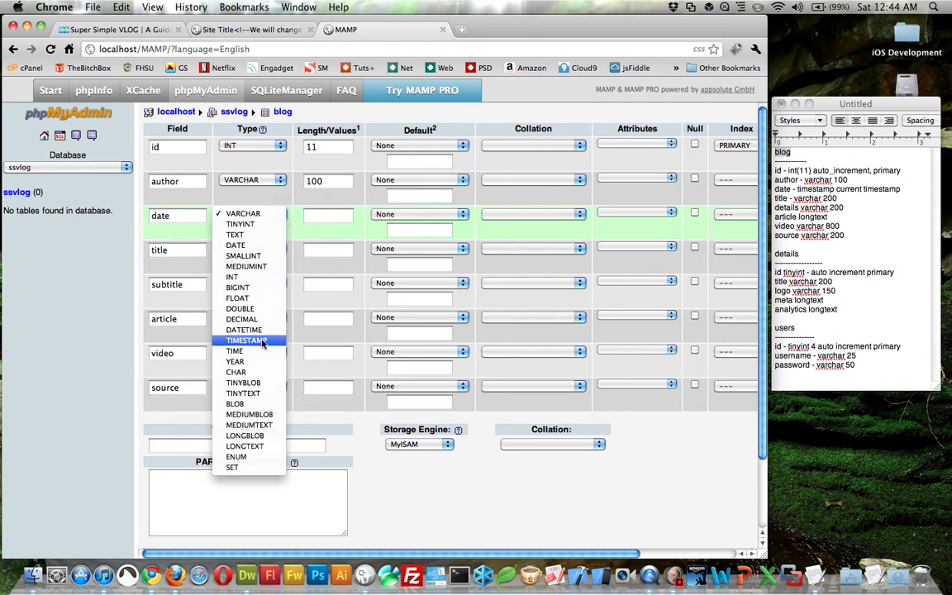
left_click(252, 339)
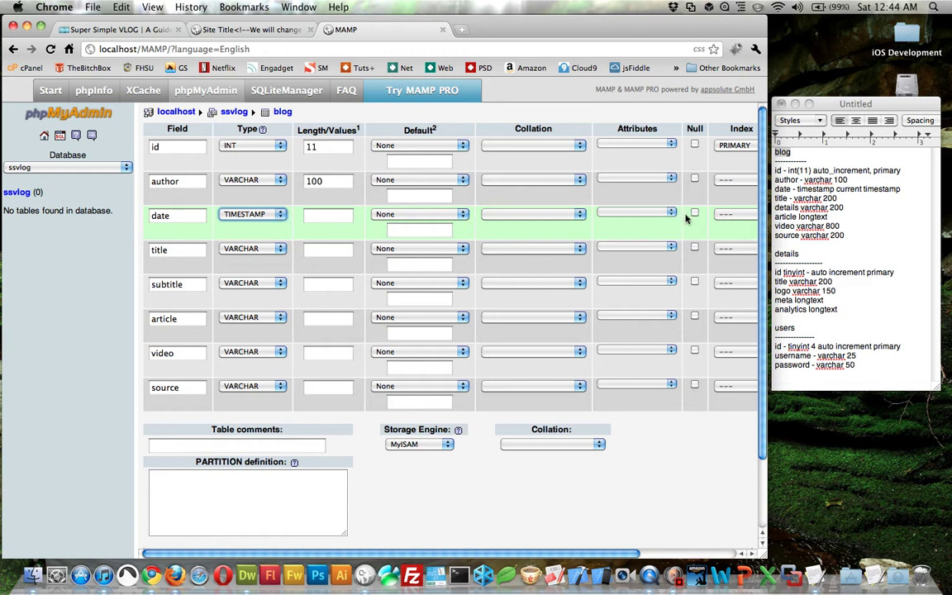
left_click(435, 214)
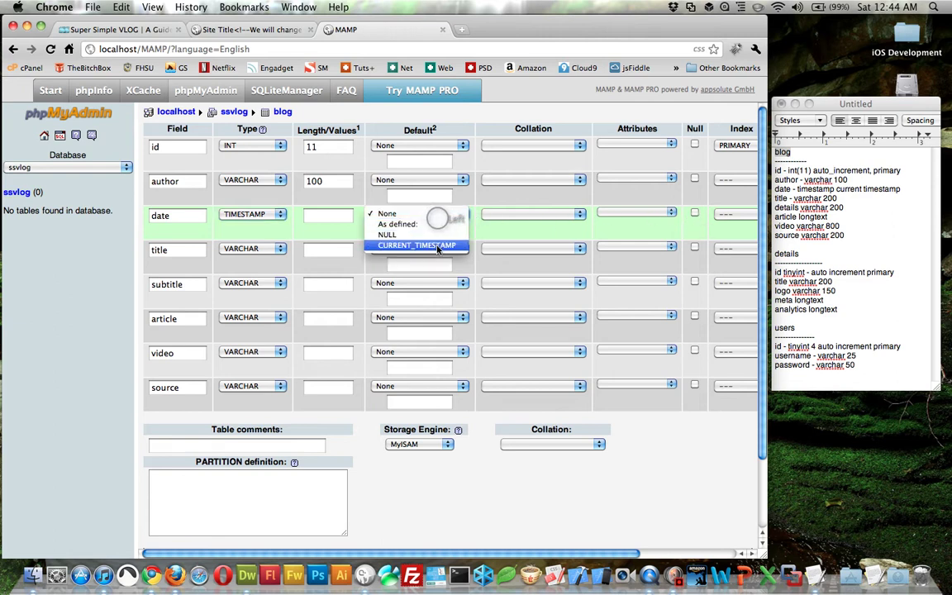
left_click(435, 248)
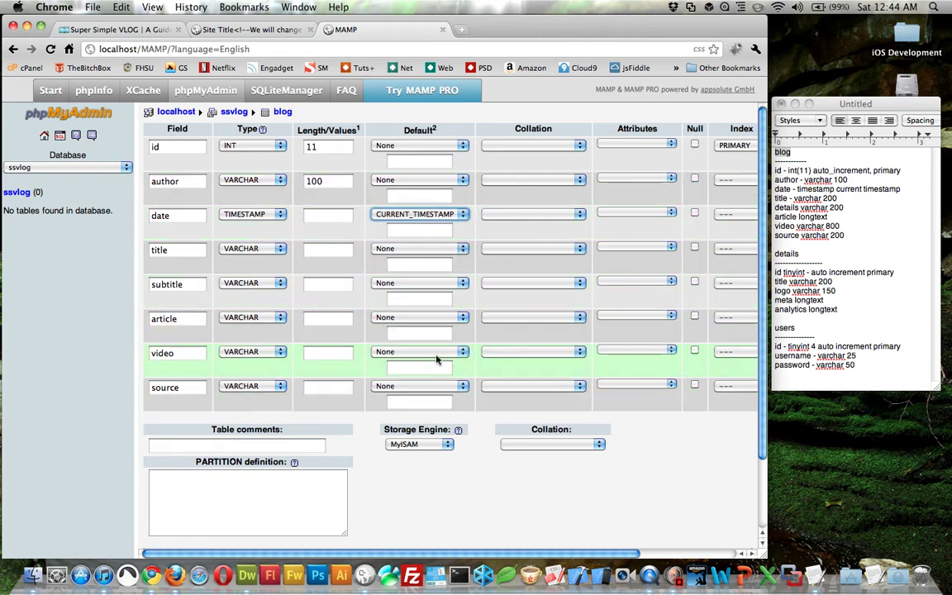
Set the lengths of the title and subtitle fields to 200 each.
left_click(313, 248)
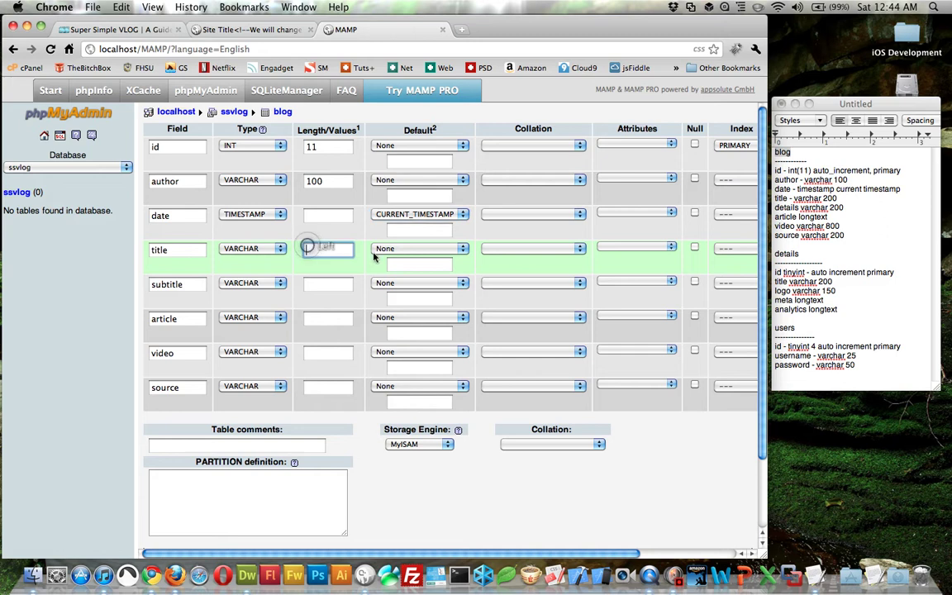
type("200")
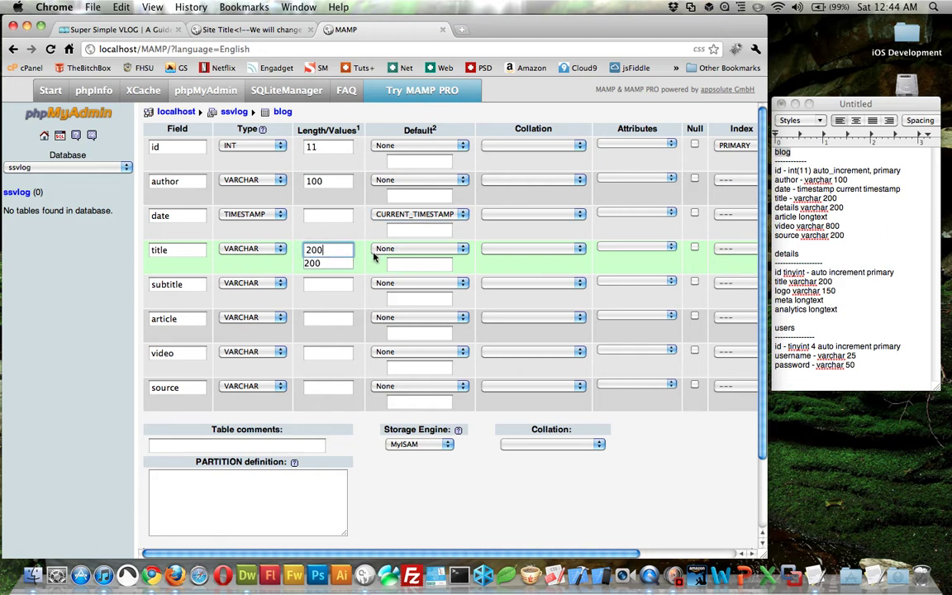
left_click(331, 284)
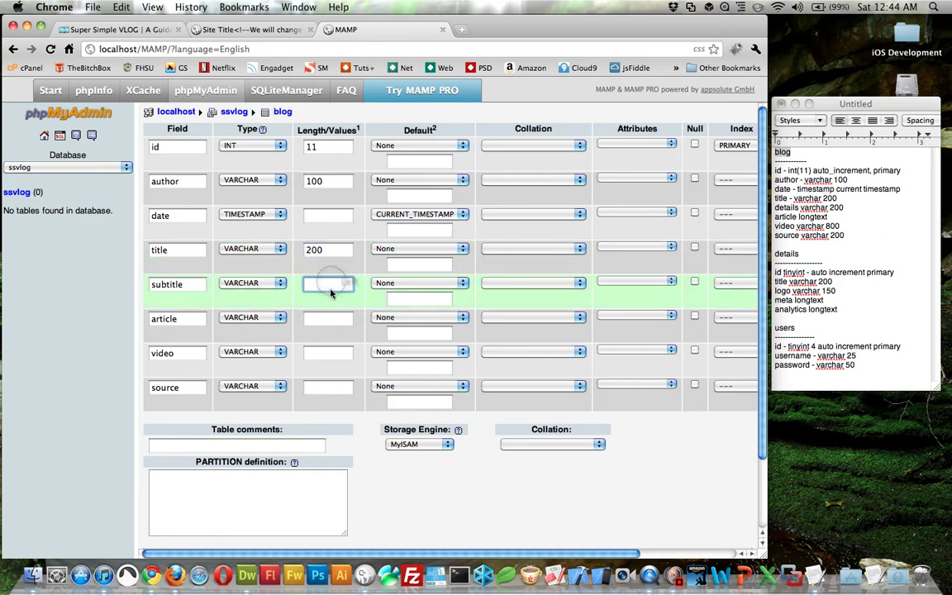
Change the article field's type to LONGTEXT, leaving its length empty.
left_click(338, 322)
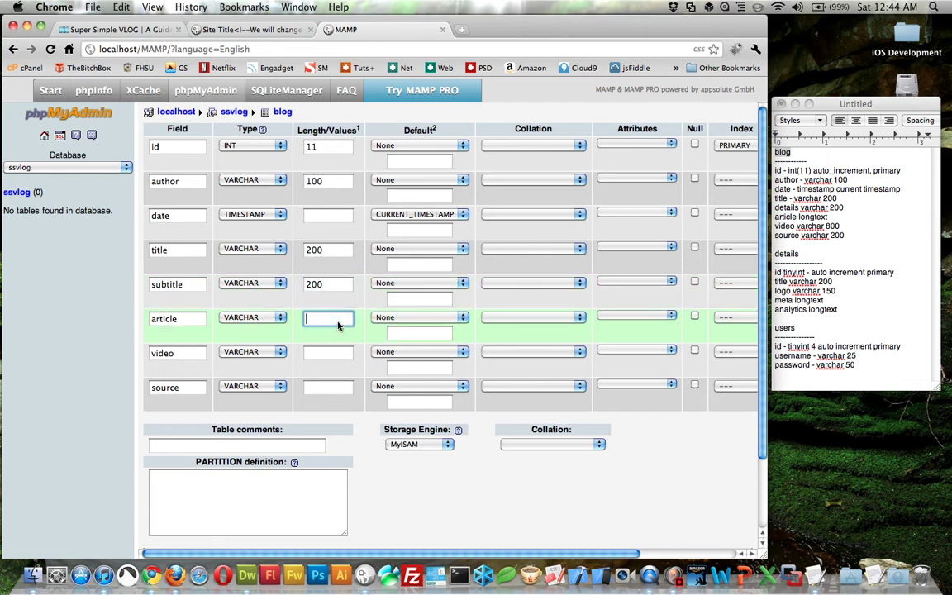
left_click(263, 318)
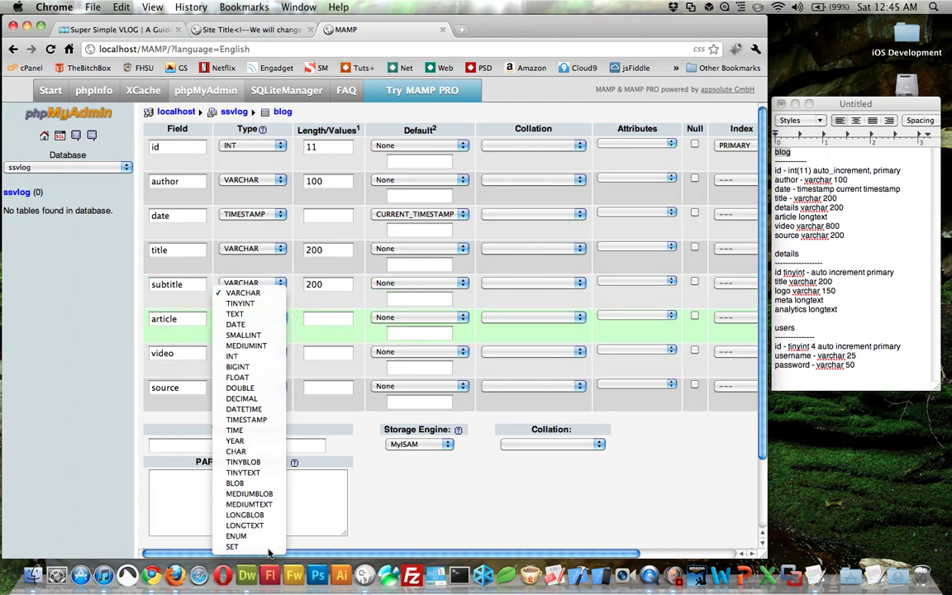
left_click(246, 525)
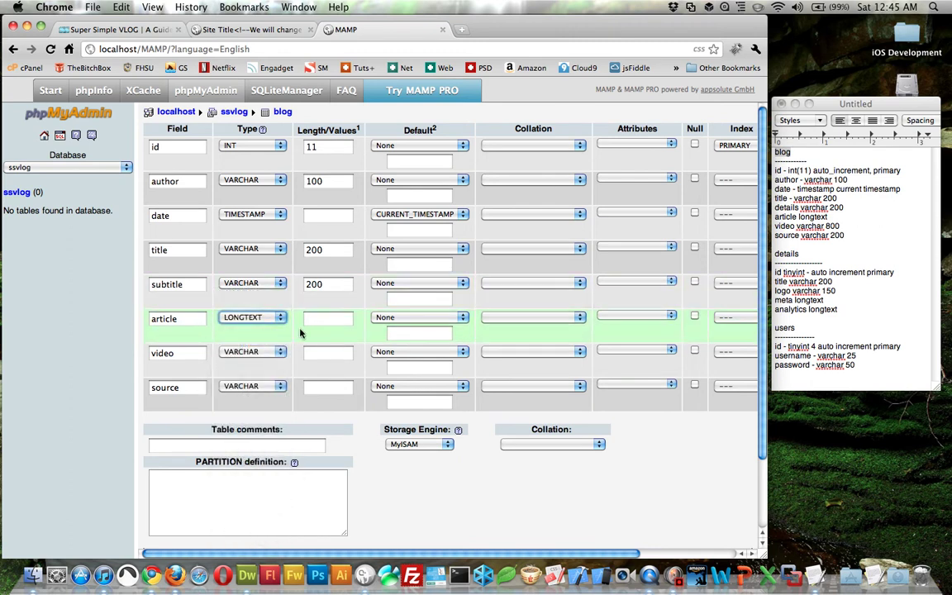
Keep the video field as VARCHAR and set its length to 800.
left_click(277, 354)
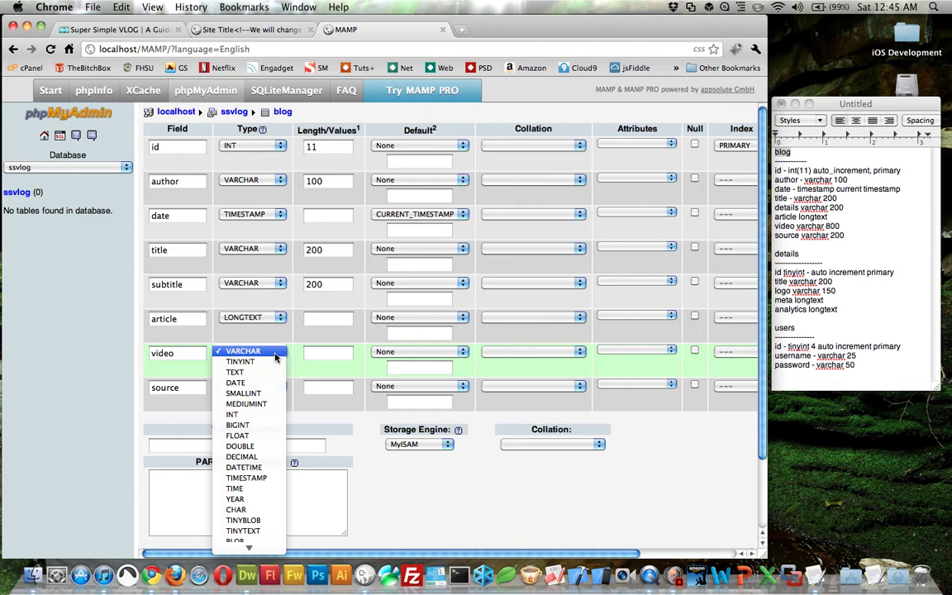
left_click(248, 351)
left_click(325, 354)
type("8")
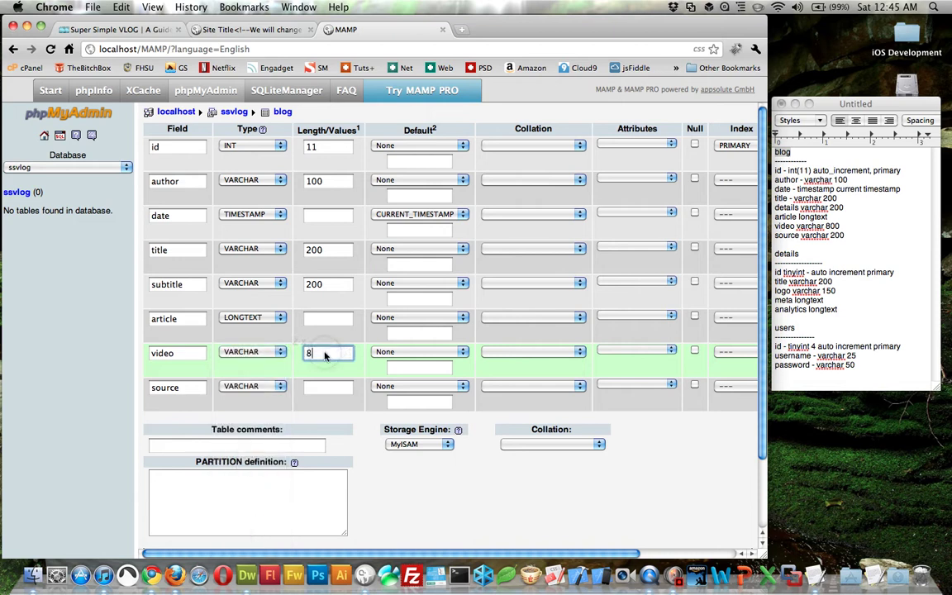
type("00")
left_click(357, 371)
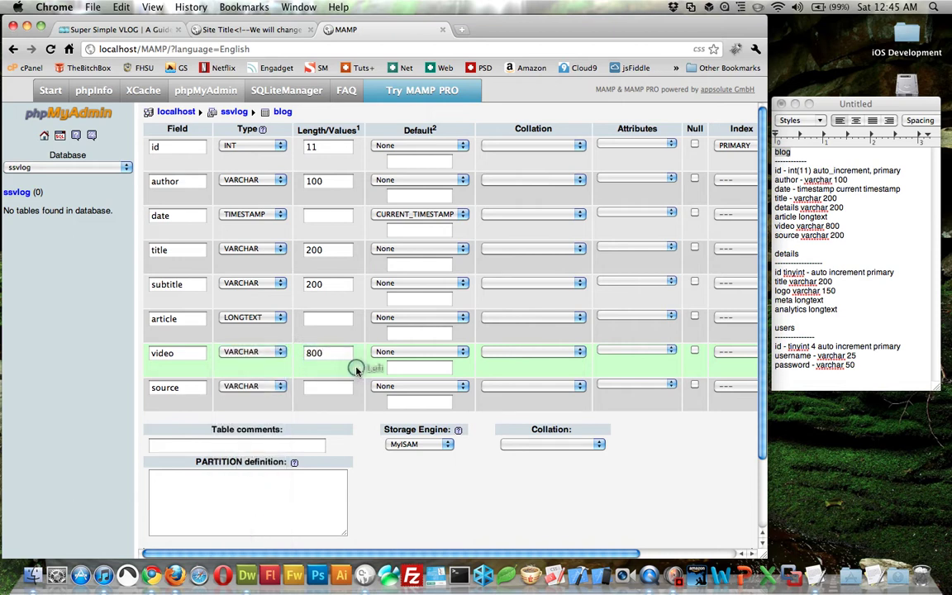
Set the source field's length to 200, keeping it VARCHAR, and save the blog table.
left_click(280, 386)
left_click(276, 386)
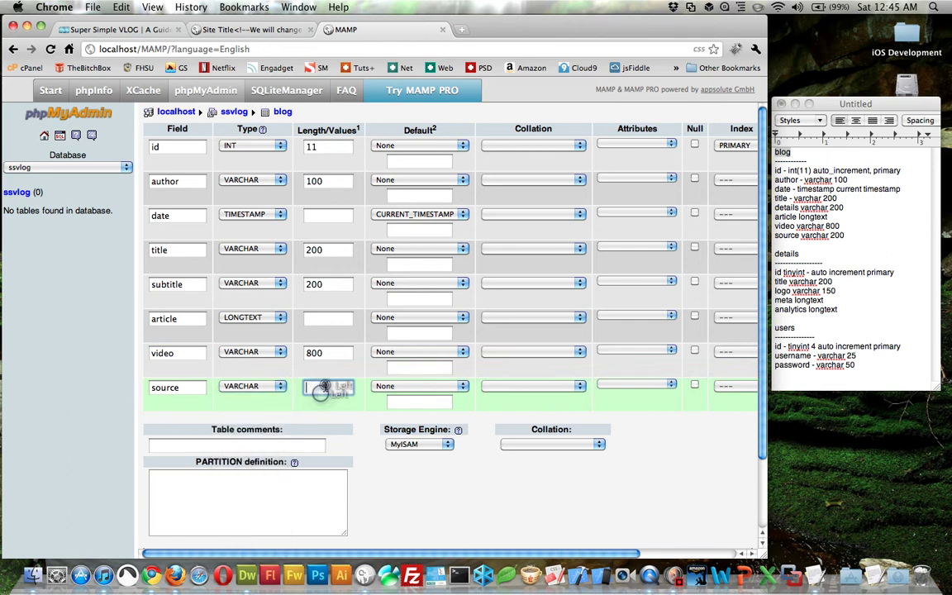
left_click(324, 385)
type("200")
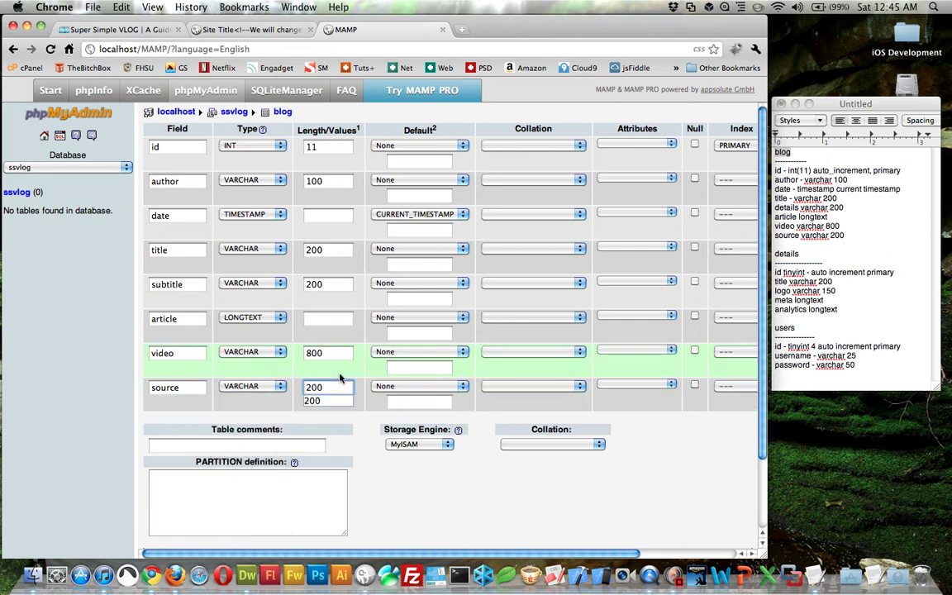
left_click(388, 497)
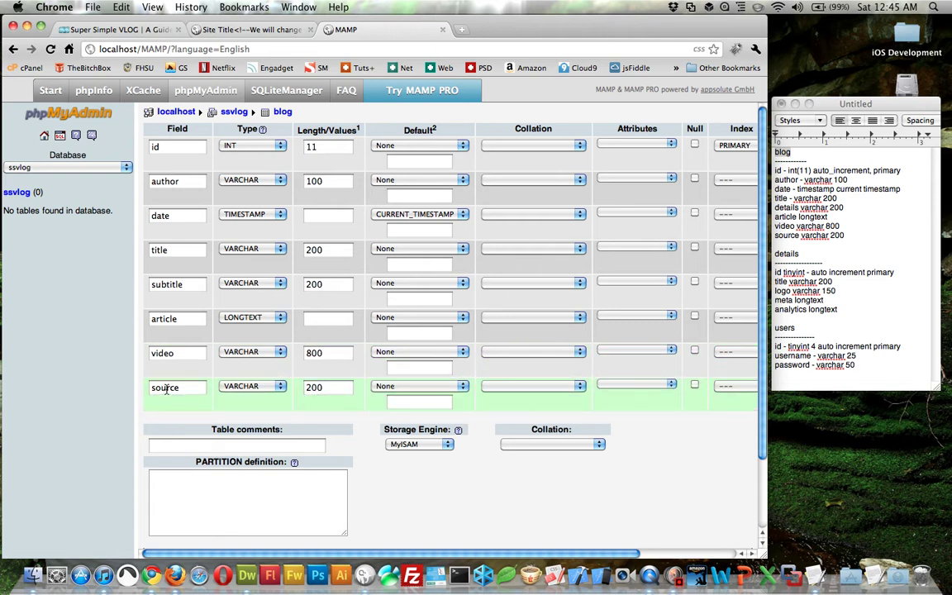
scroll(605, 438, "down", 3)
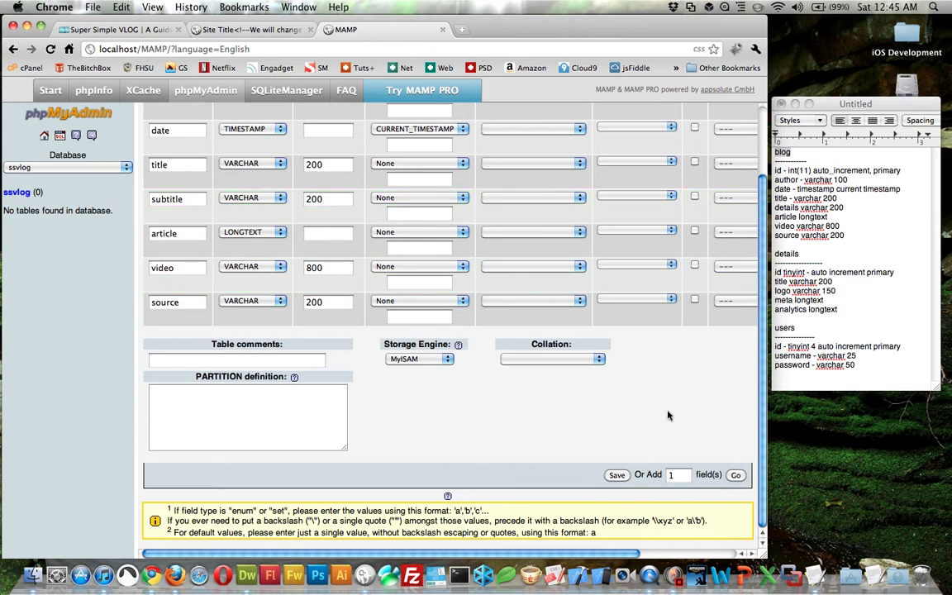
left_click(617, 474)
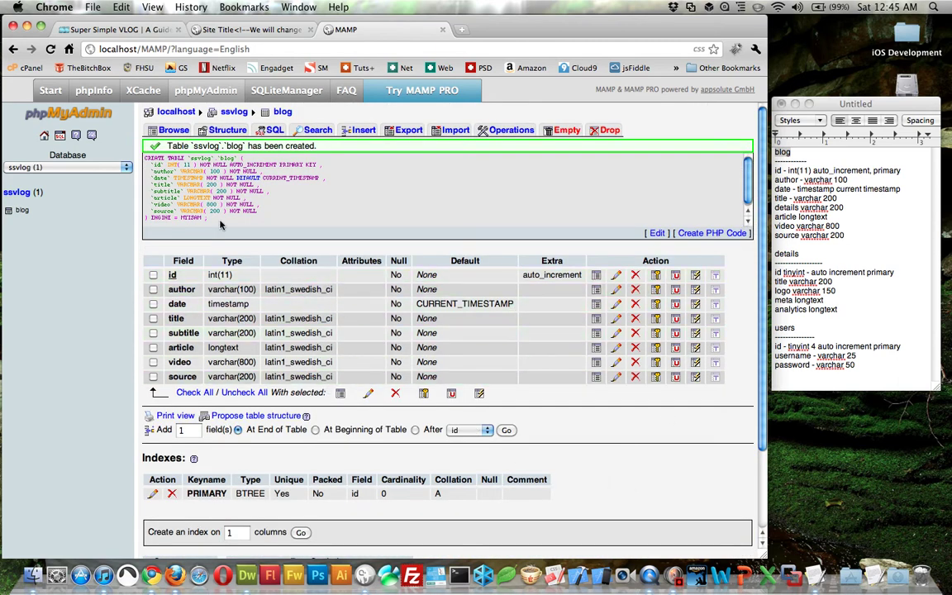
Start a new table named admin with 5 fields in the ssvlog database.
left_click(16, 192)
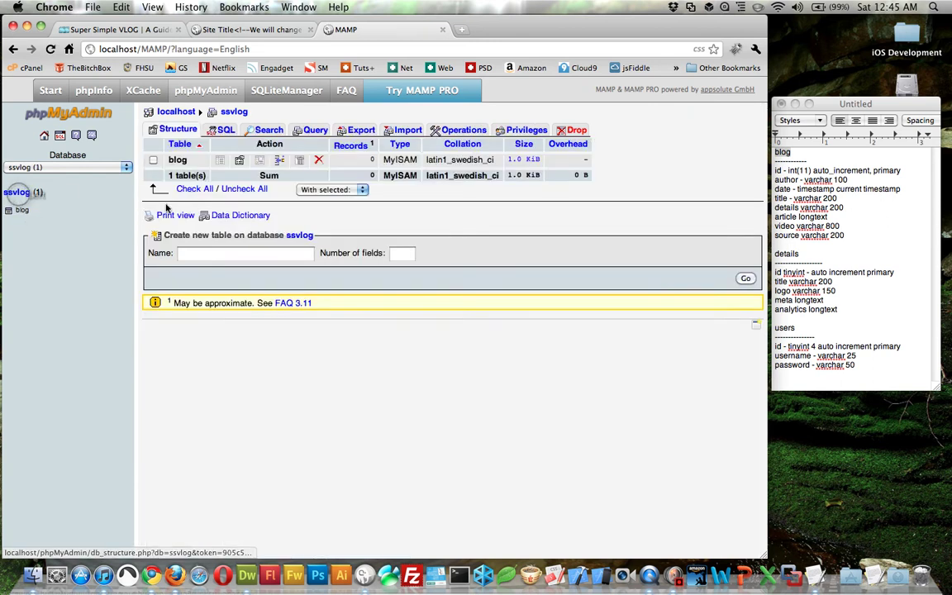
left_click(263, 253)
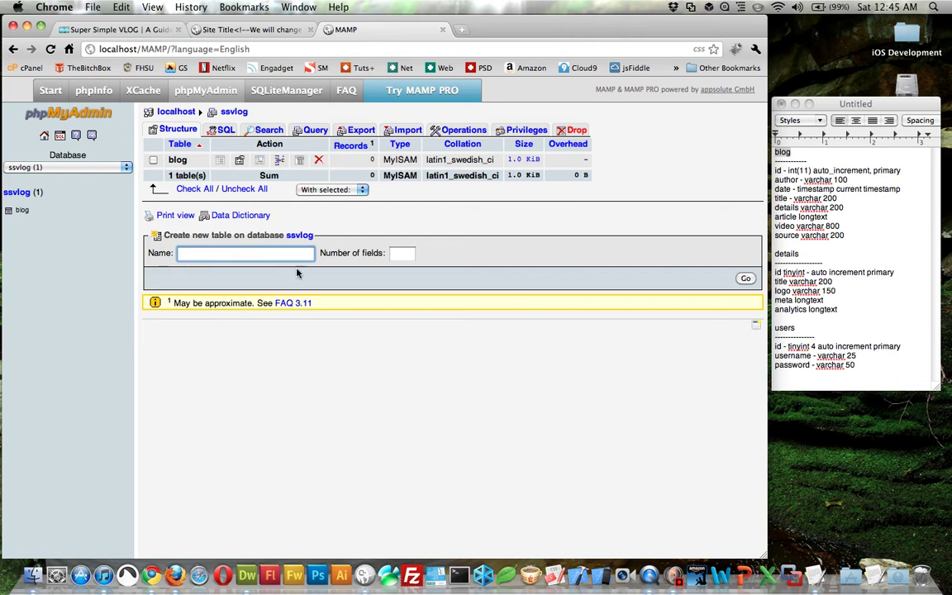
type("admi")
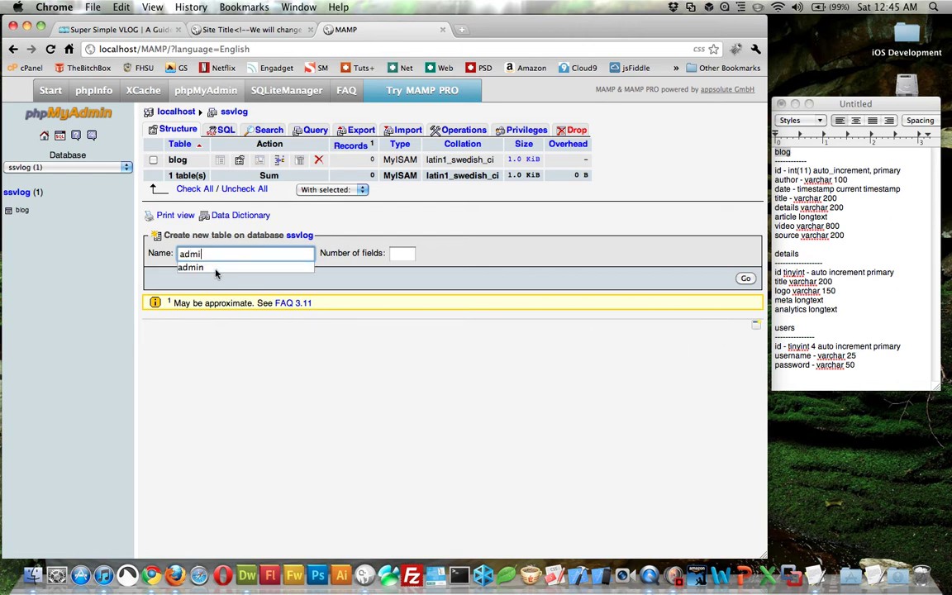
type("n")
left_click(485, 310)
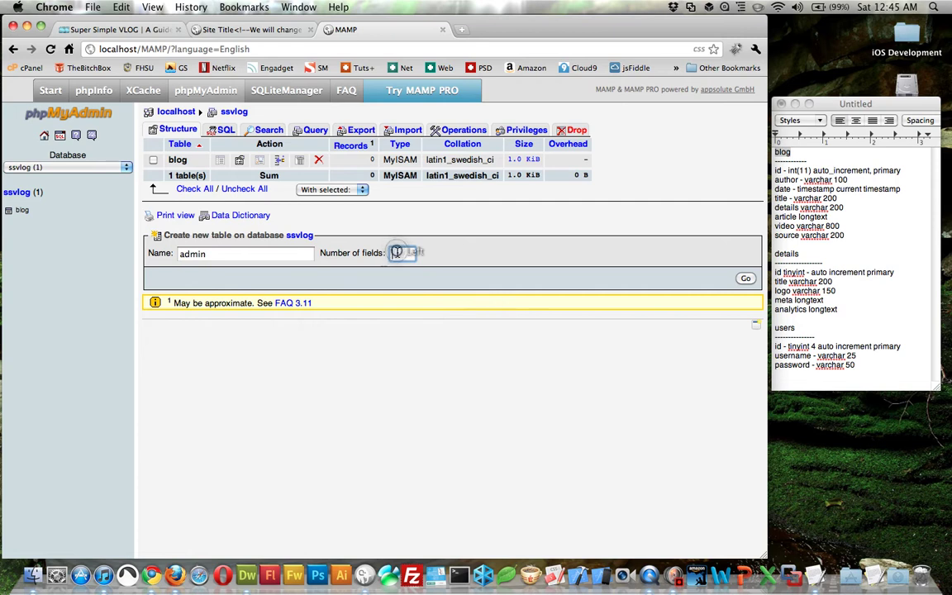
left_click(397, 252)
type("5")
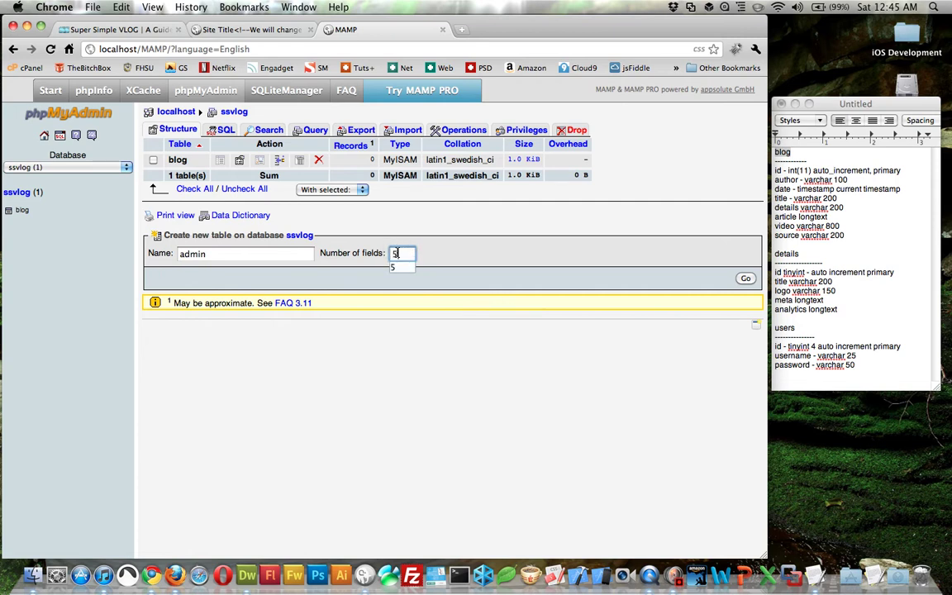
key("Return")
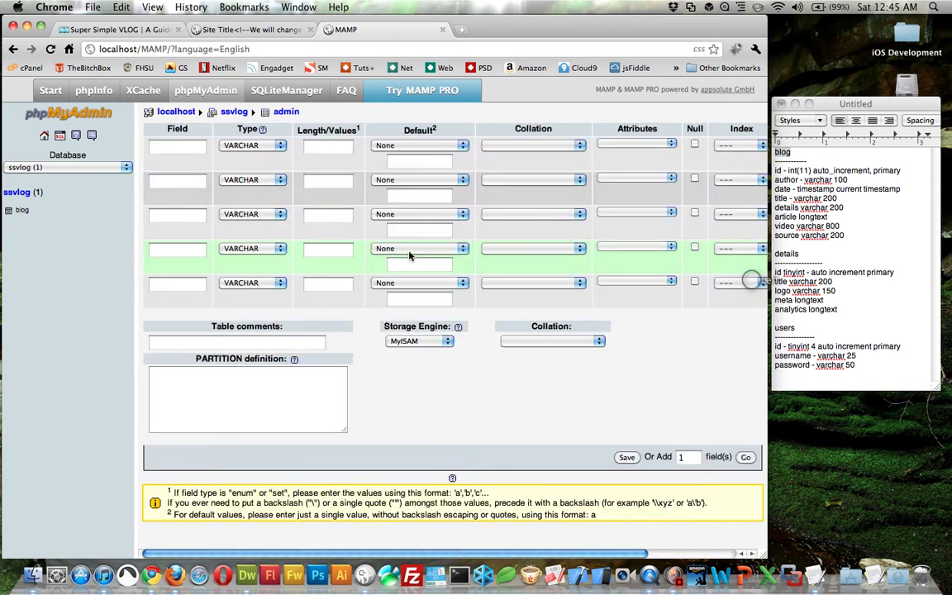
Name the admin table's first field id and set its type to TINYINT.
left_click(184, 145)
type("id")
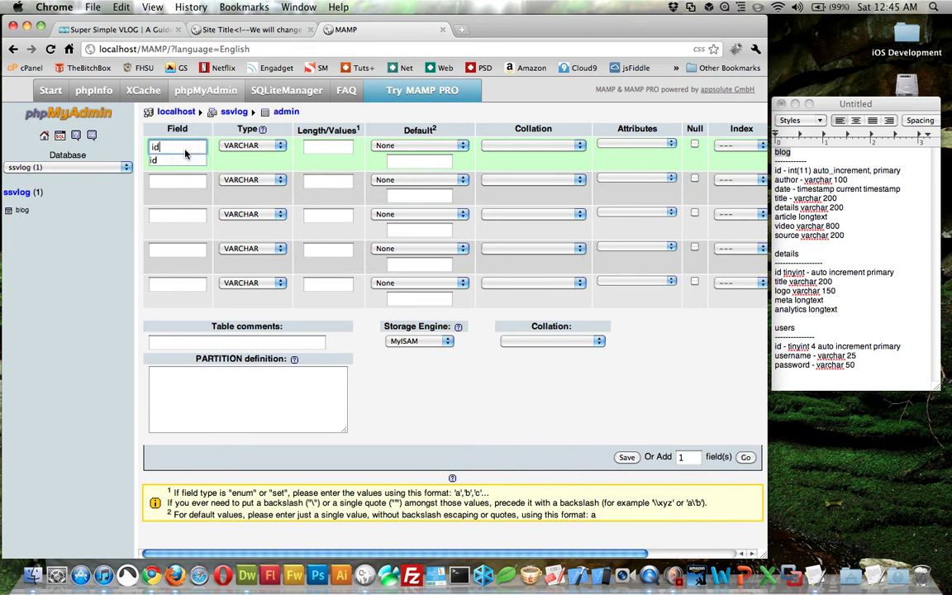
left_click(248, 146)
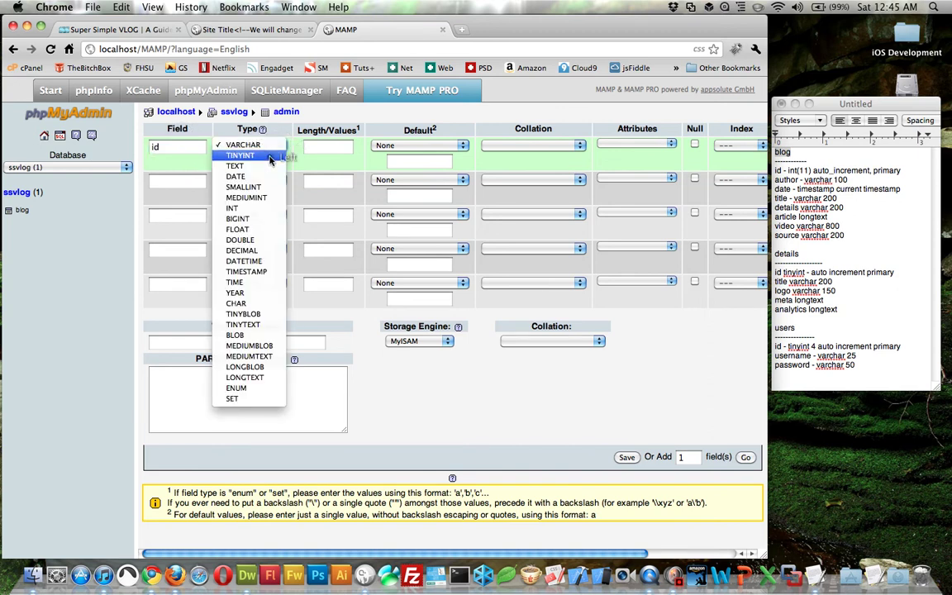
left_click(269, 157)
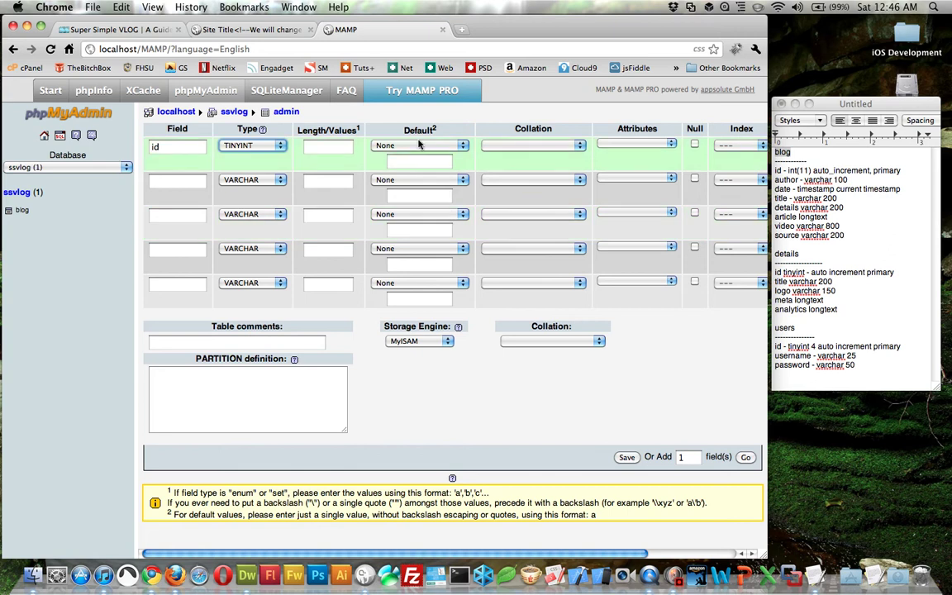
Make the admin table's id field the PRIMARY index and enable auto increment for it.
left_click(738, 146)
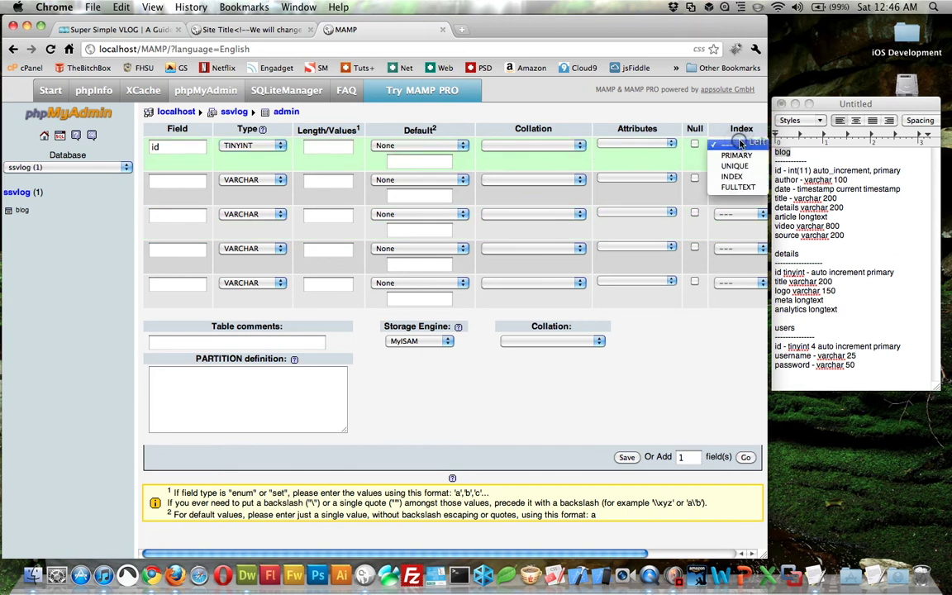
left_click(734, 156)
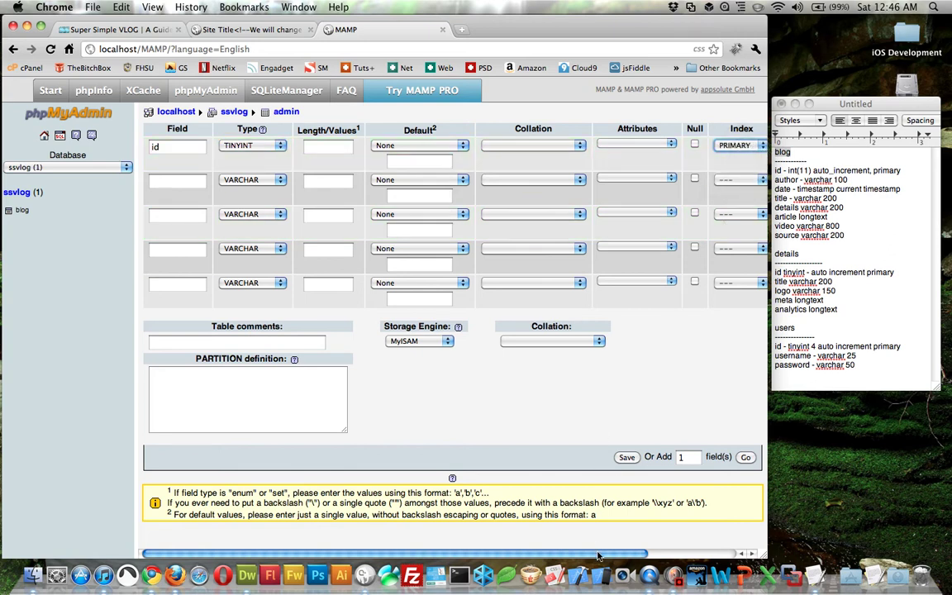
scroll(598, 555, "right", 5)
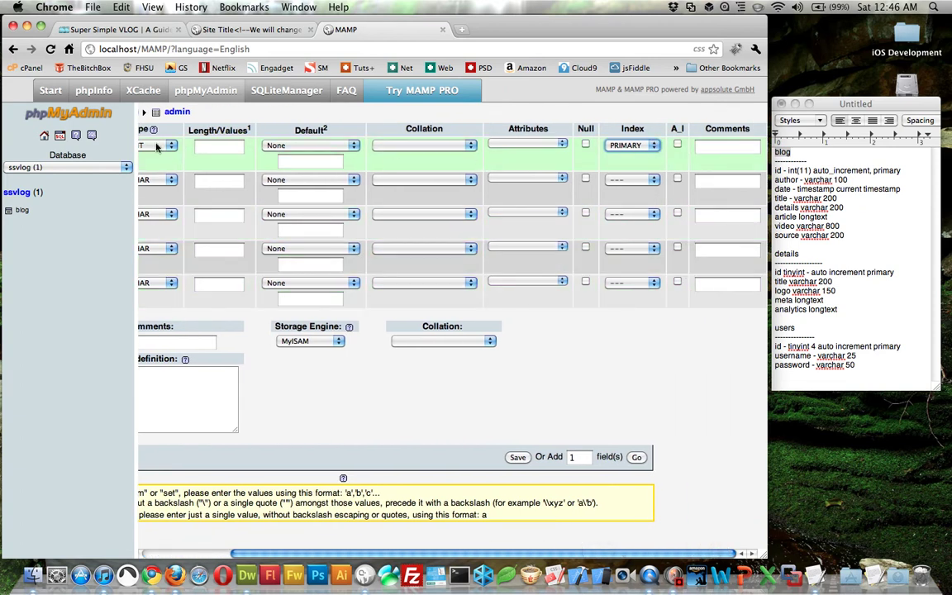
left_click(678, 145)
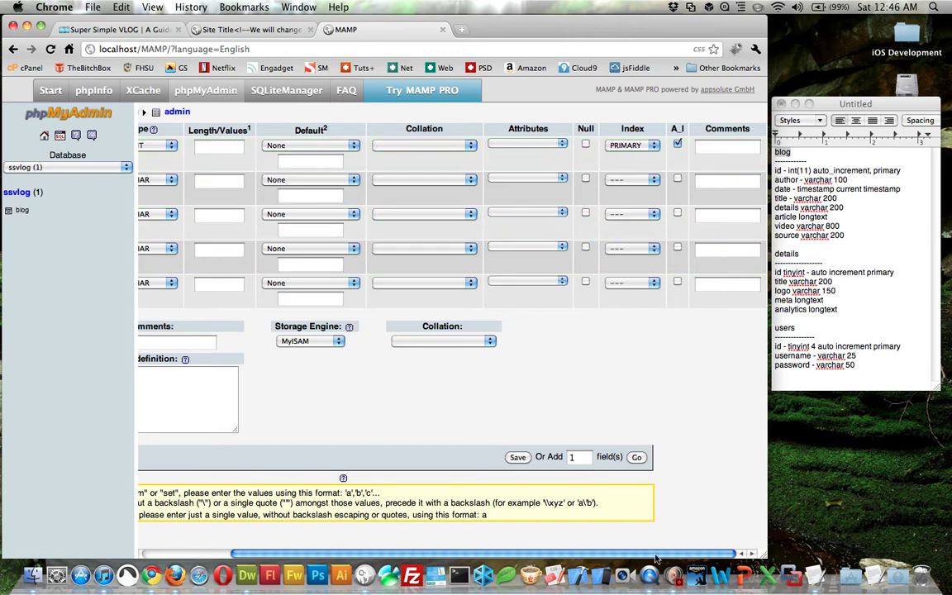
scroll(655, 559, "left", 5)
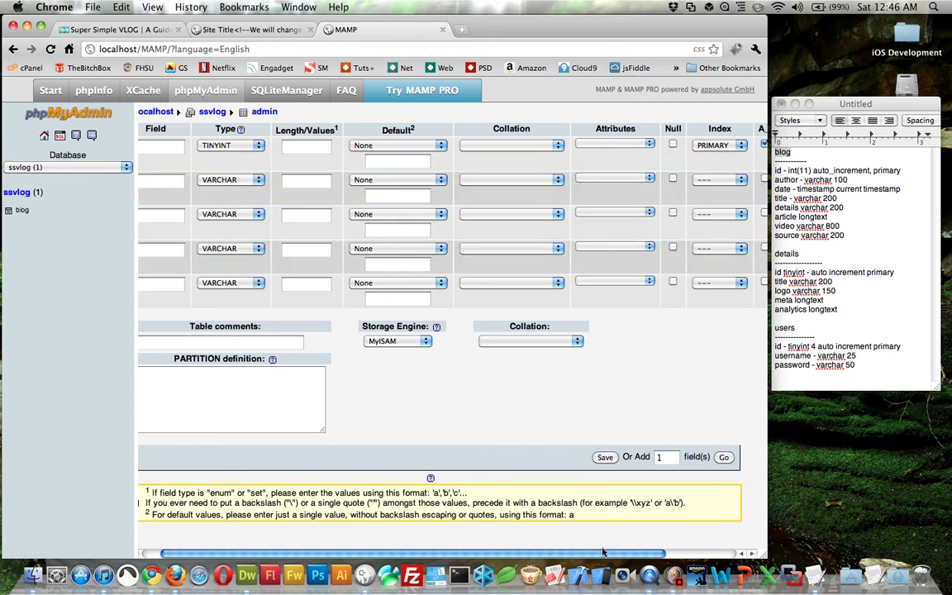
Name the admin table's remaining four fields title, logo, meta and analytics.
left_click_drag(604, 552, 459, 532)
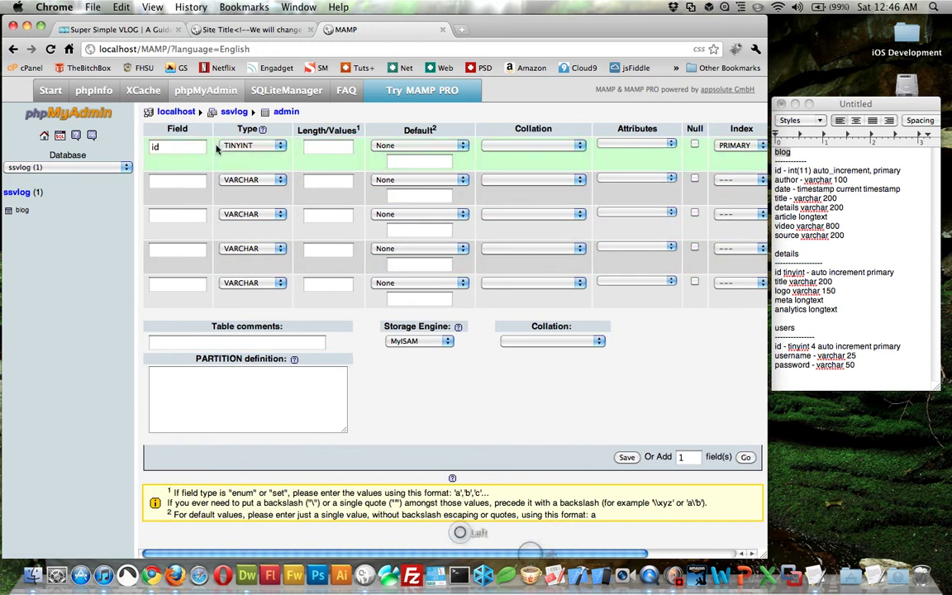
left_click(185, 179)
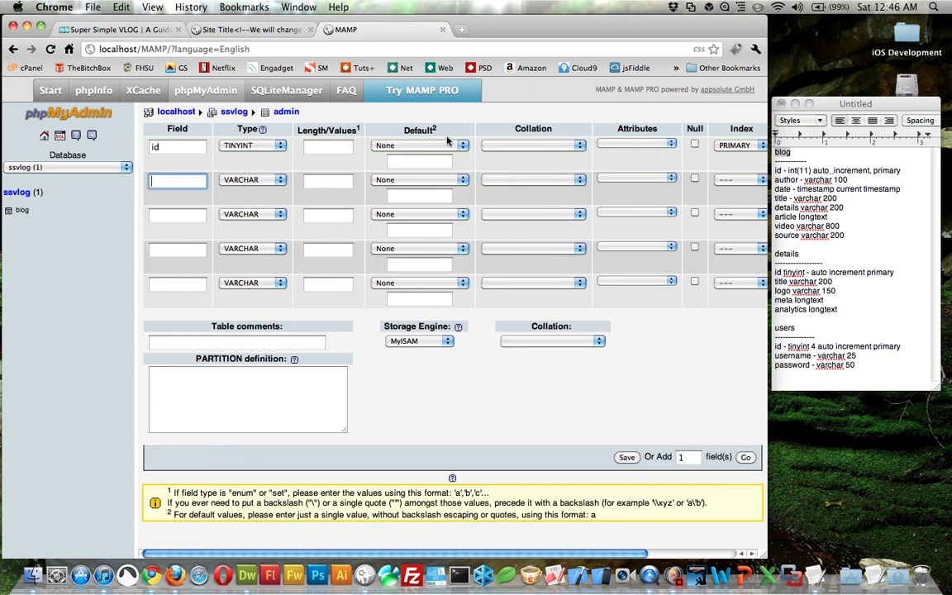
type("titl")
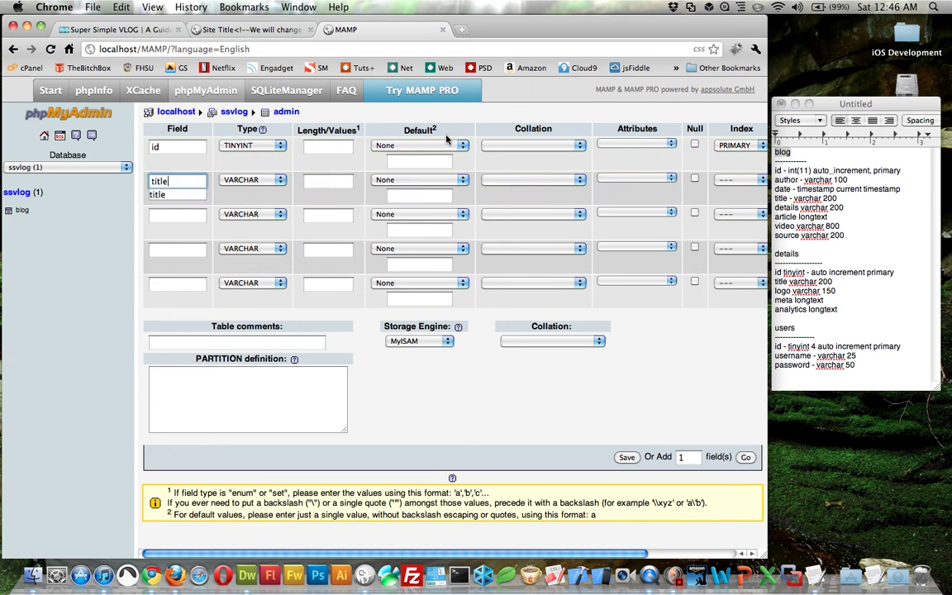
type("e")
left_click(195, 215)
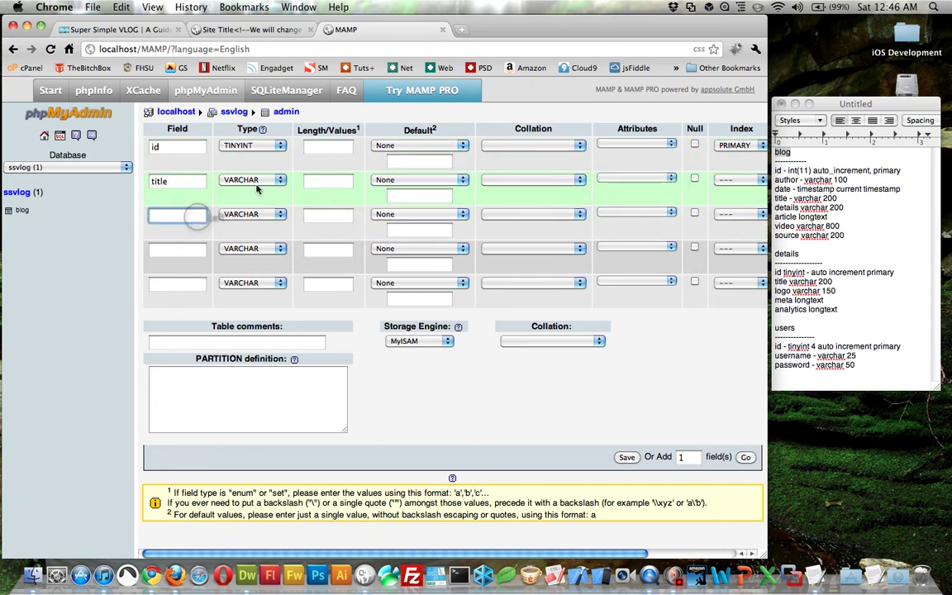
type("l")
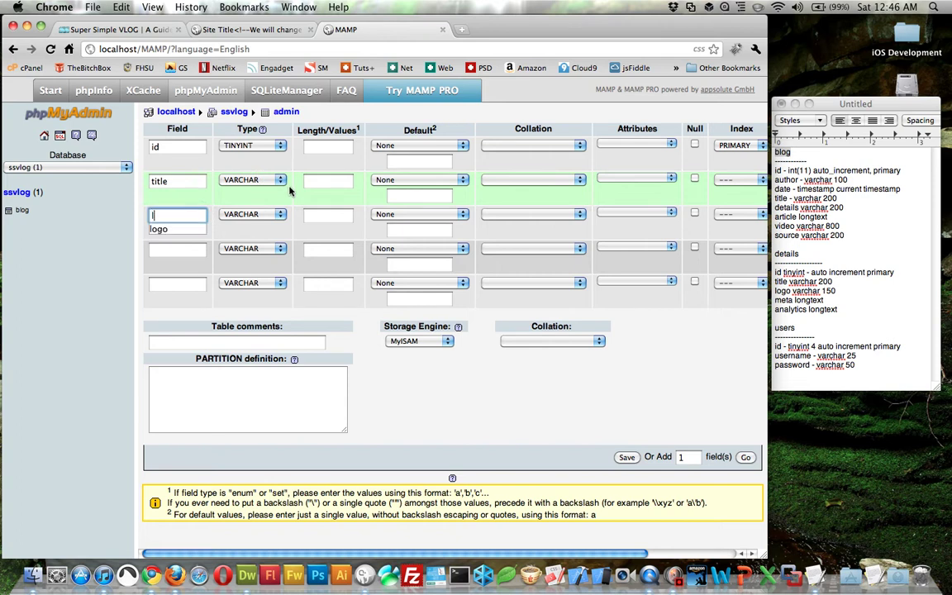
type("ogo")
left_click(174, 250)
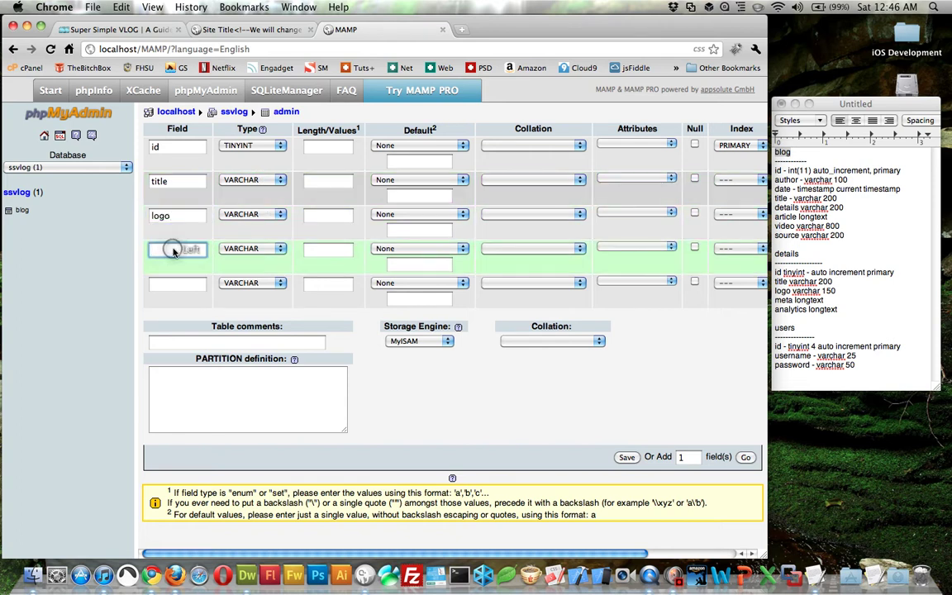
type("meta")
left_click(183, 284)
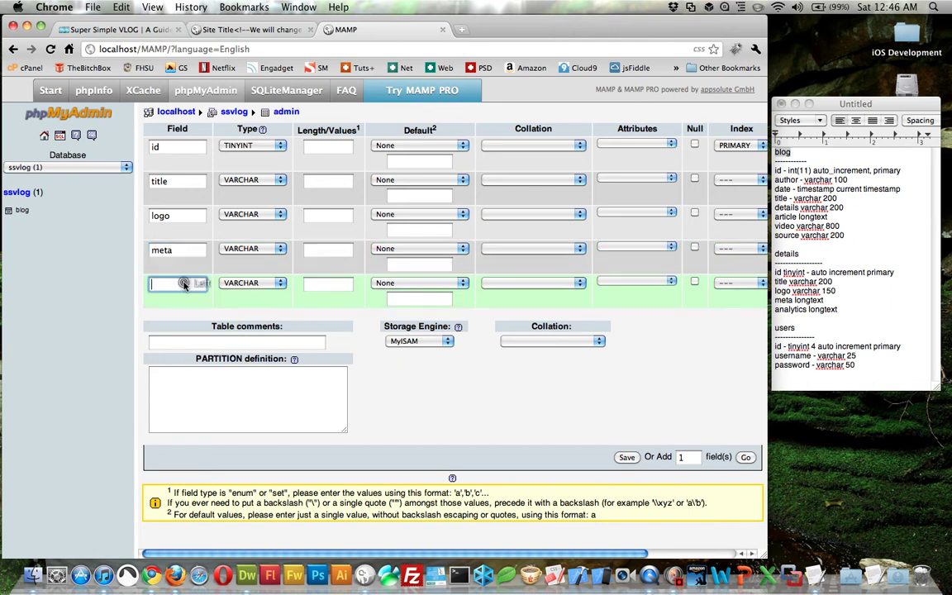
type("analytics")
left_click(116, 286)
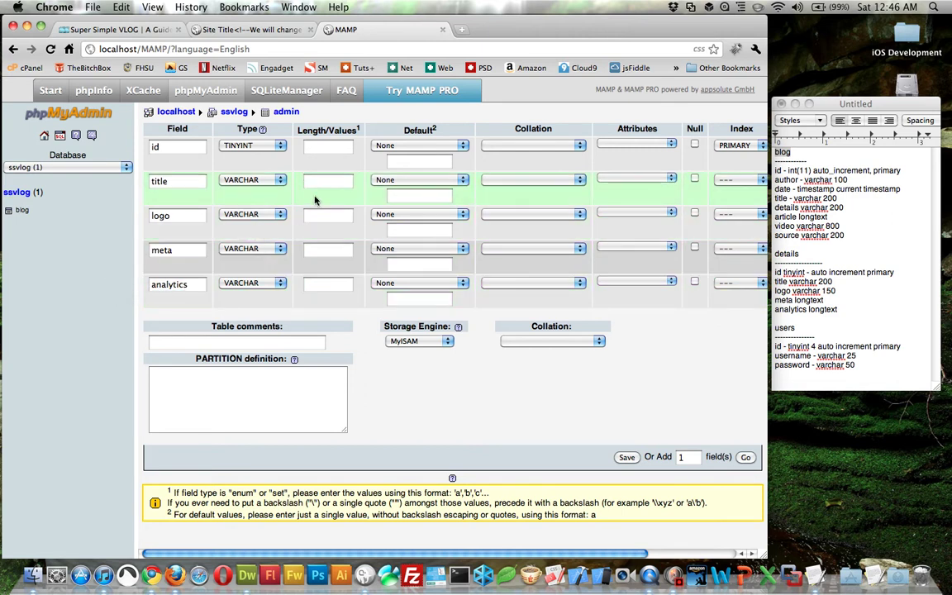
Set the length of the admin table's title and logo fields to 200, keeping both VARCHAR.
left_click(282, 181)
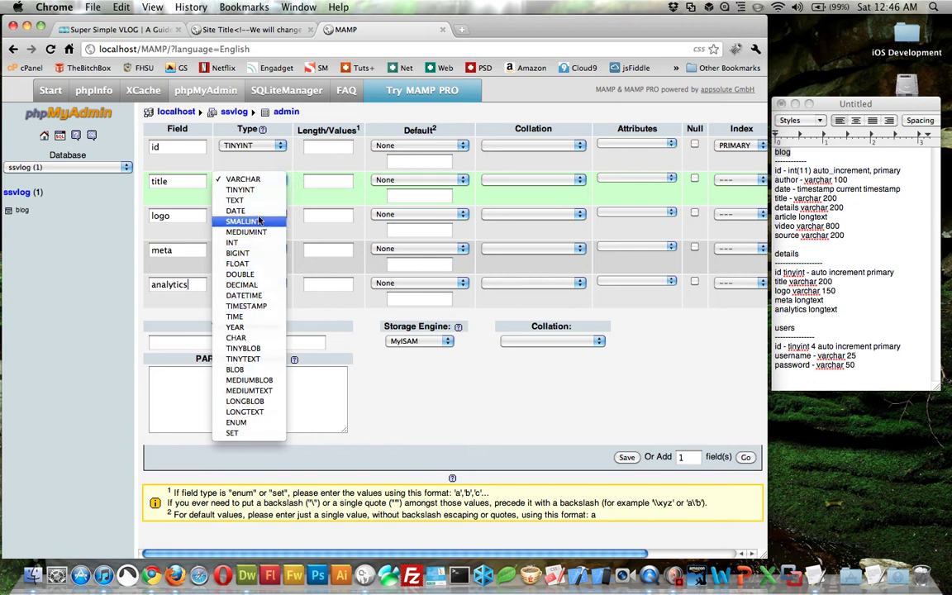
left_click(259, 178)
left_click(325, 180)
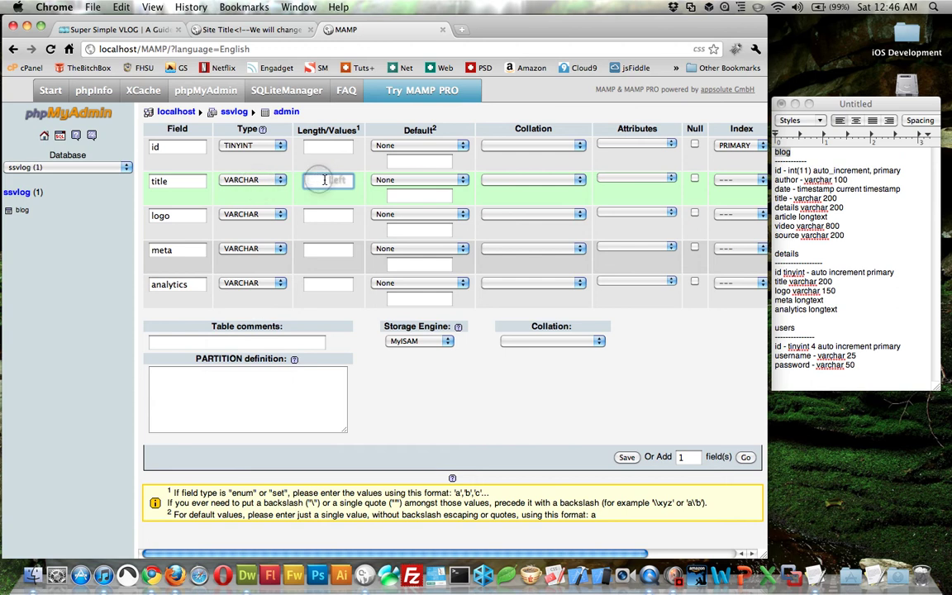
type("200")
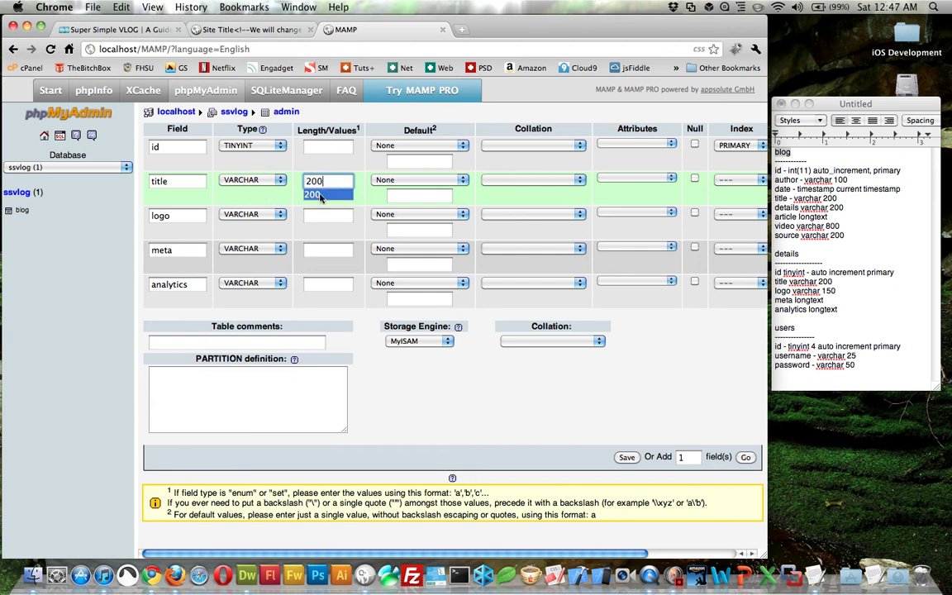
left_click(315, 214)
type("20")
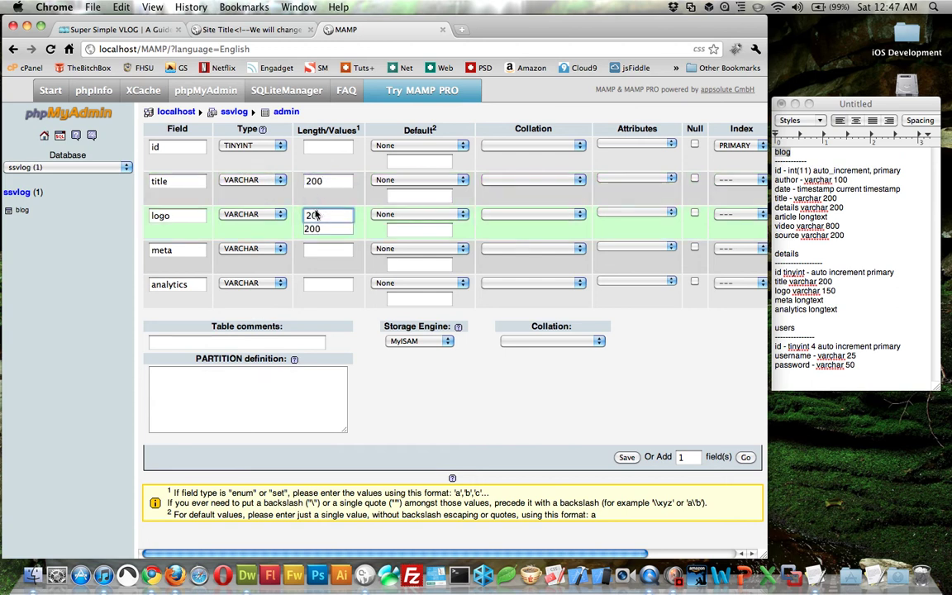
type("0")
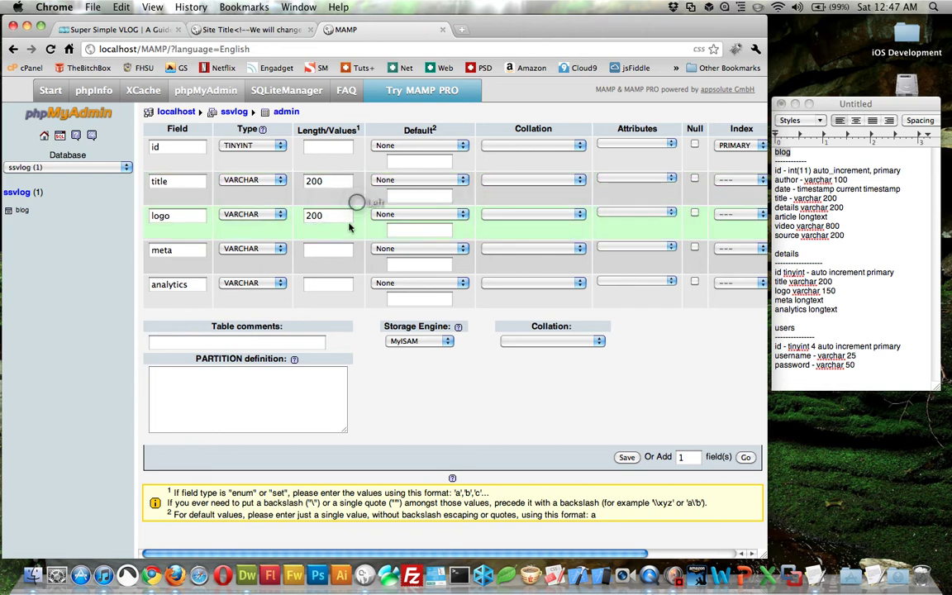
Set the type of the meta and analytics fields to LONGTEXT and save the admin table.
left_click(333, 248)
left_click(271, 249)
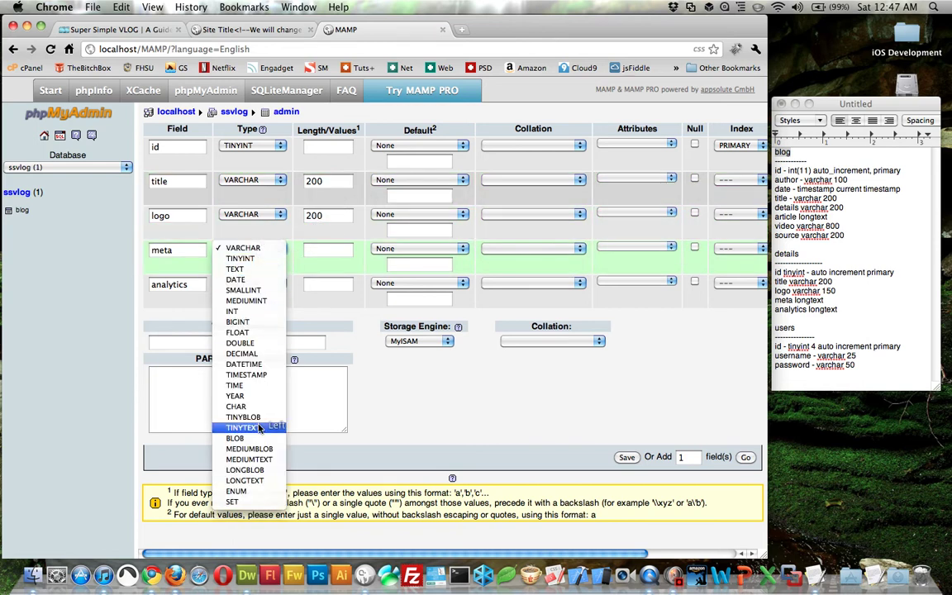
left_click(263, 481)
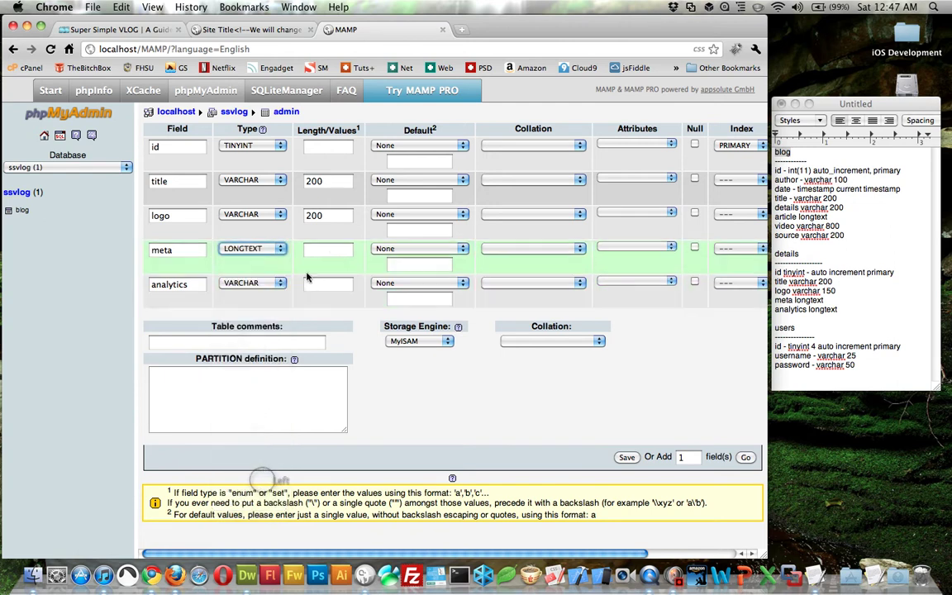
left_click(269, 287)
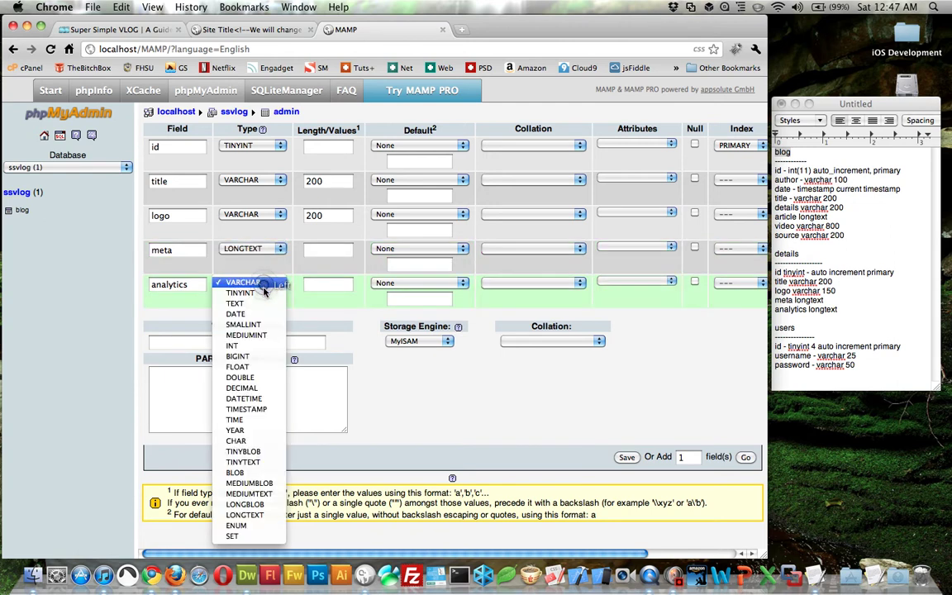
left_click(249, 518)
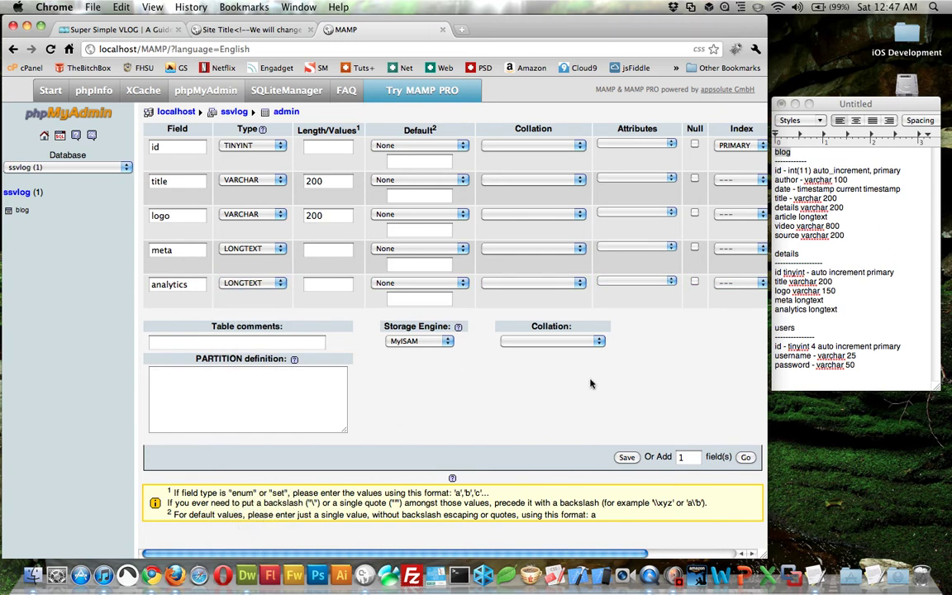
left_click(626, 457)
scroll(187, 248, "down", 1)
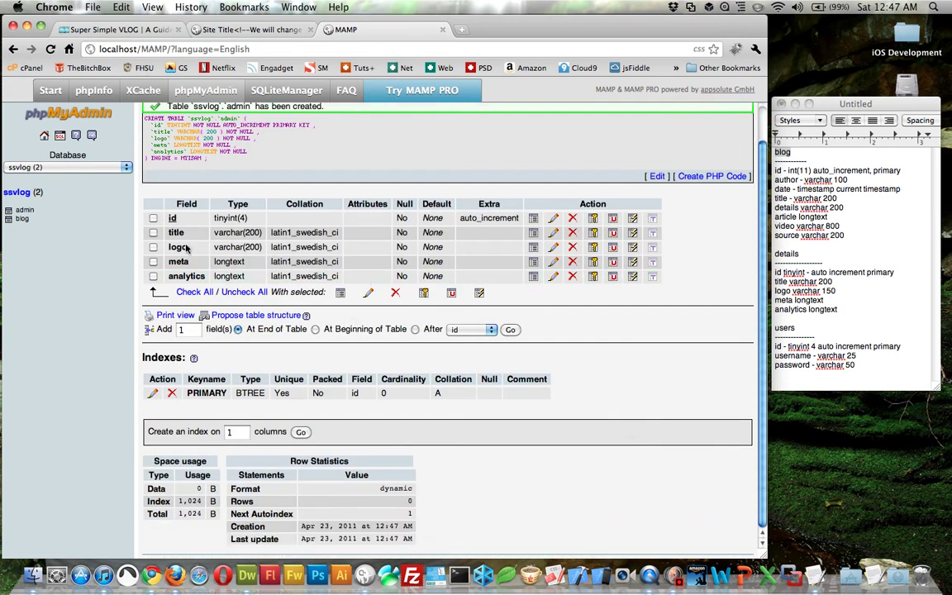
scroll(250, 202, "up", 1)
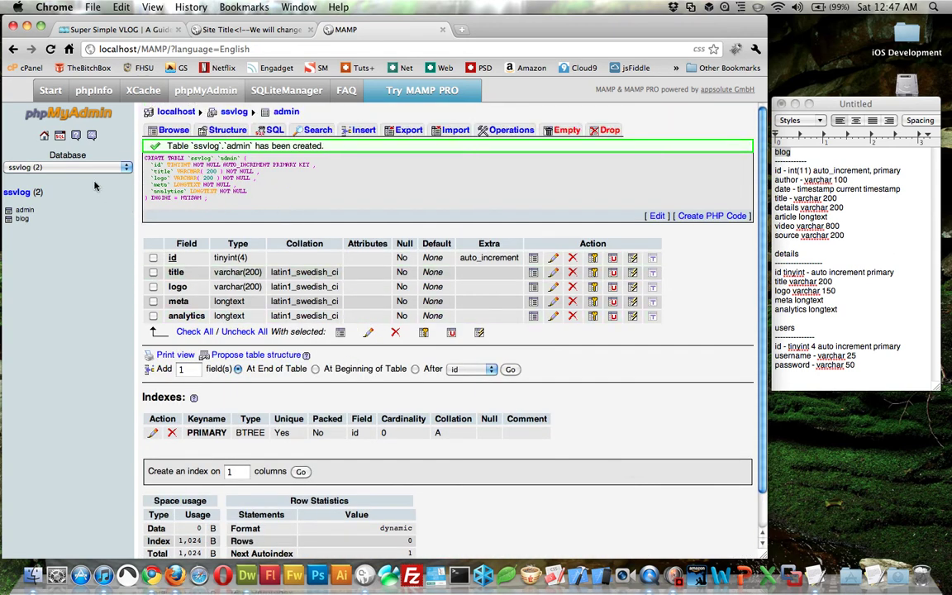
Start a new table named users with 3 fields in the ssvlog database.
left_click(17, 190)
left_click(223, 269)
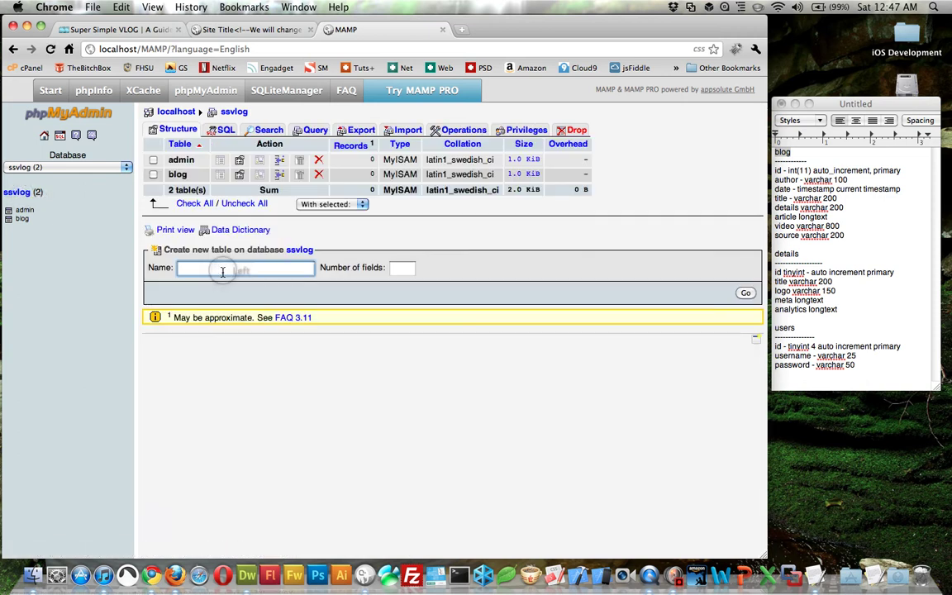
type("s")
type("users")
left_click(486, 228)
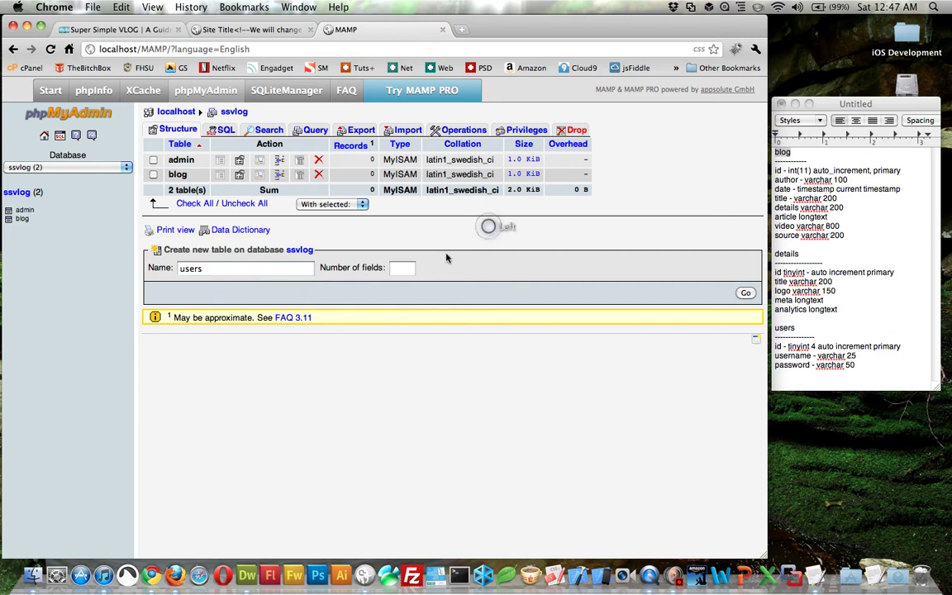
left_click(399, 267)
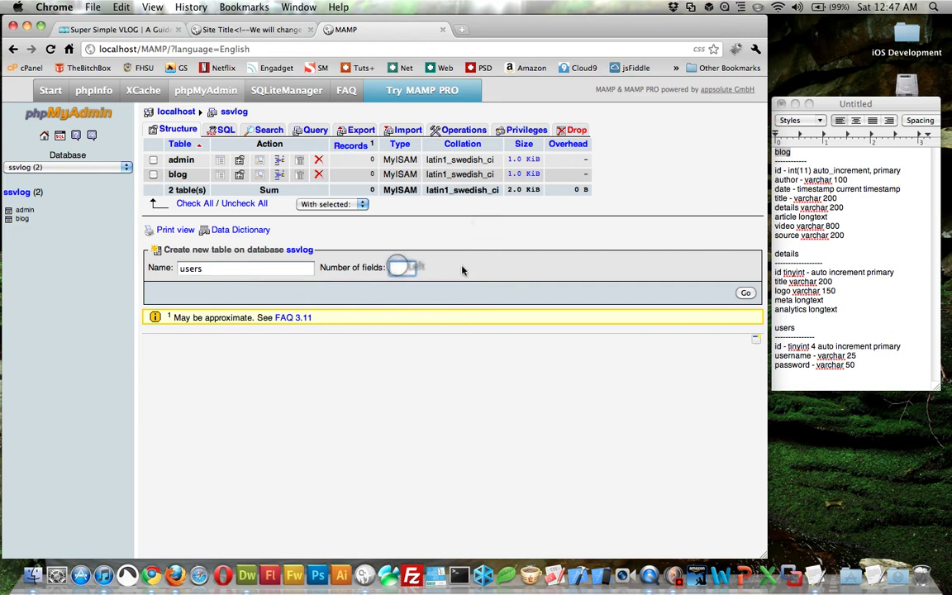
type("3")
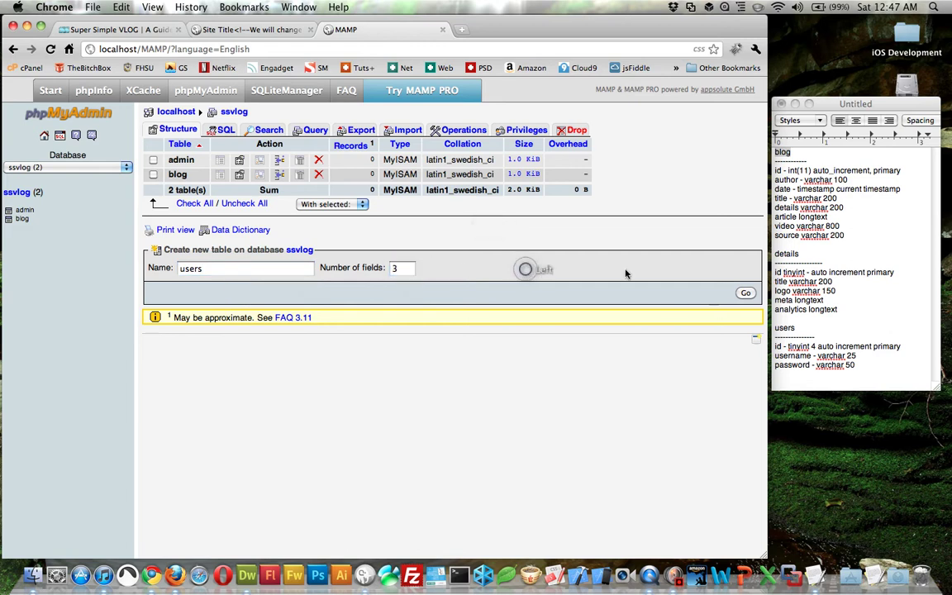
left_click(746, 294)
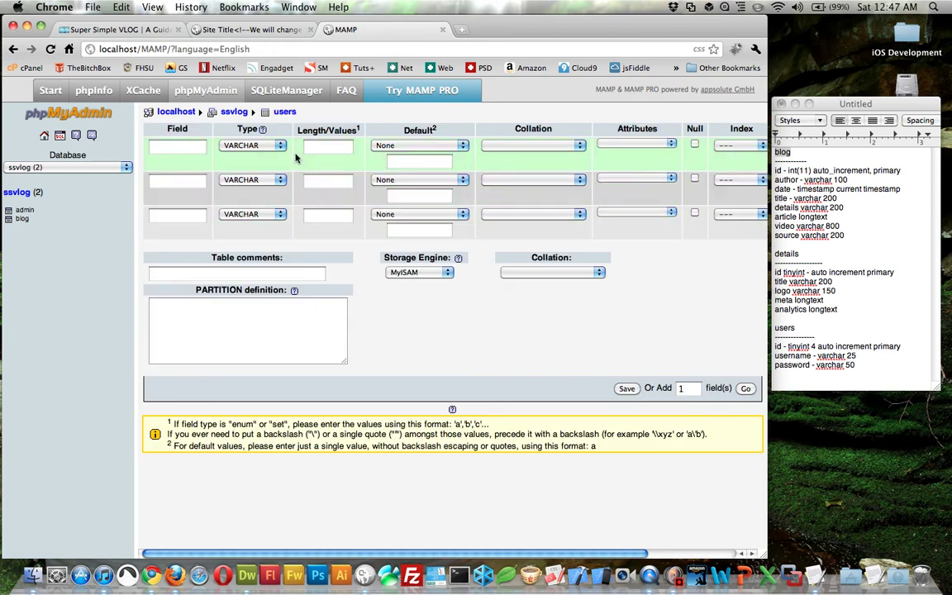
Set the users table's first field to type TINYINT and name it id.
left_click(276, 147)
left_click(273, 154)
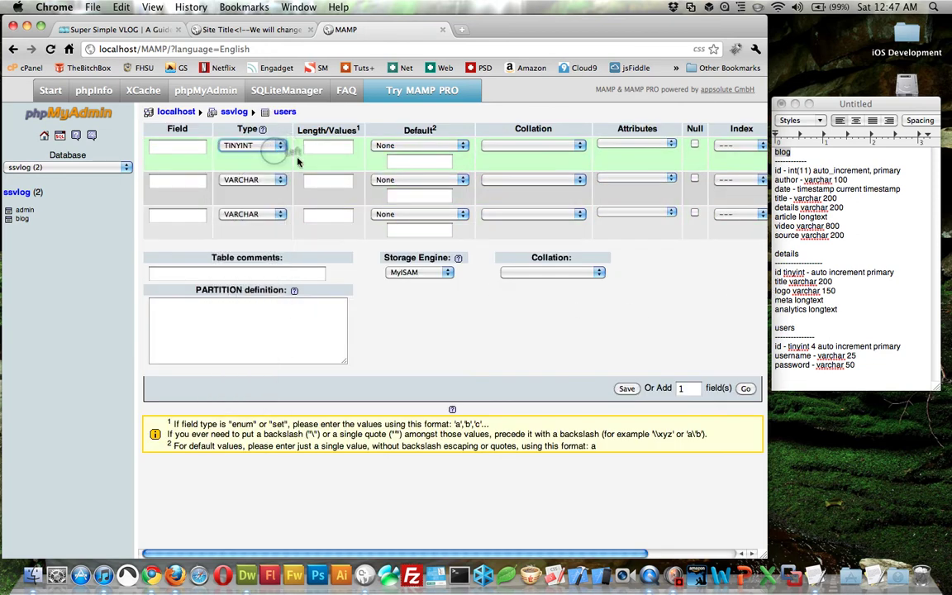
left_click(175, 146)
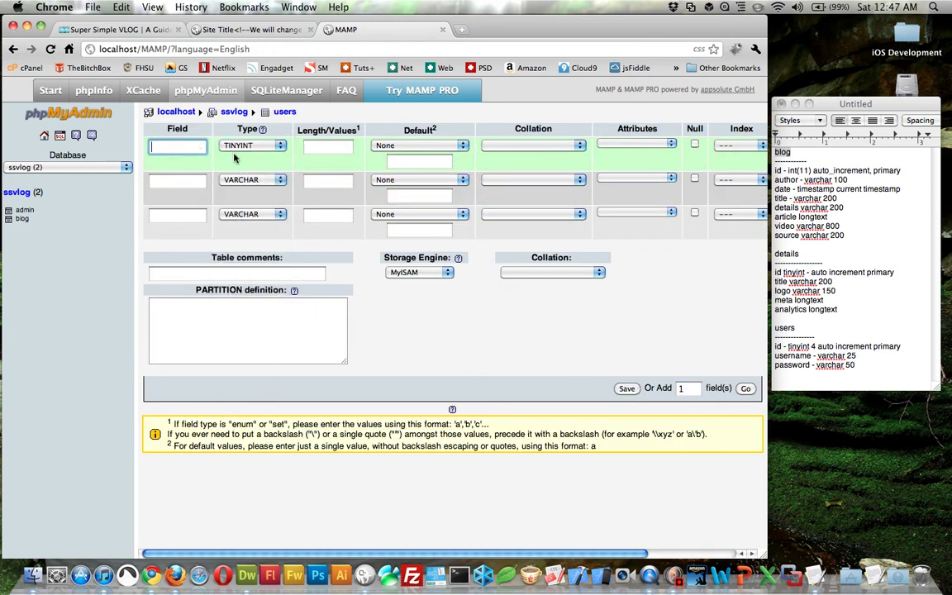
type("id")
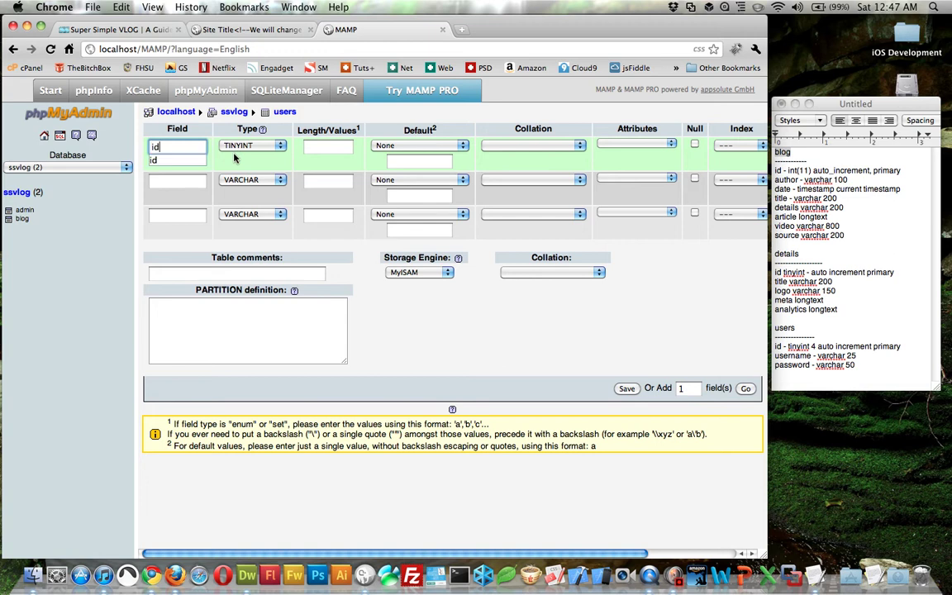
Name the users table's second and third fields username and password.
left_click(195, 183)
type("username")
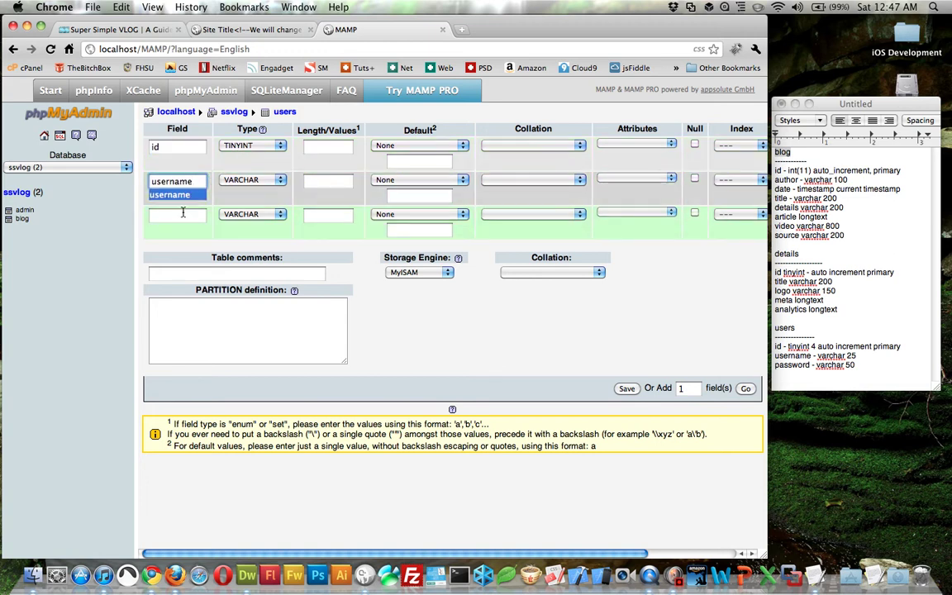
left_click(182, 194)
left_click(183, 214)
type("paso")
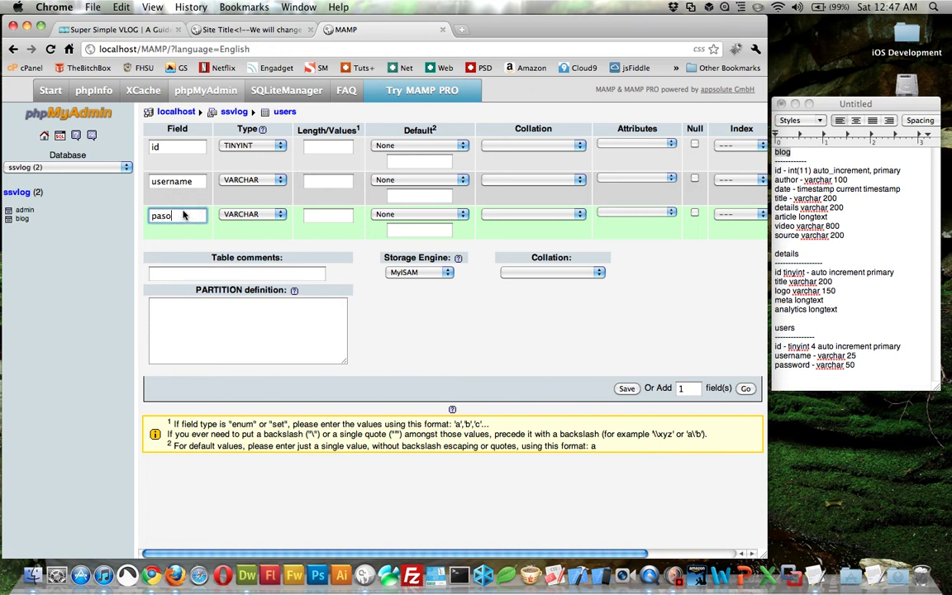
key("BackSpace")
type("ss")
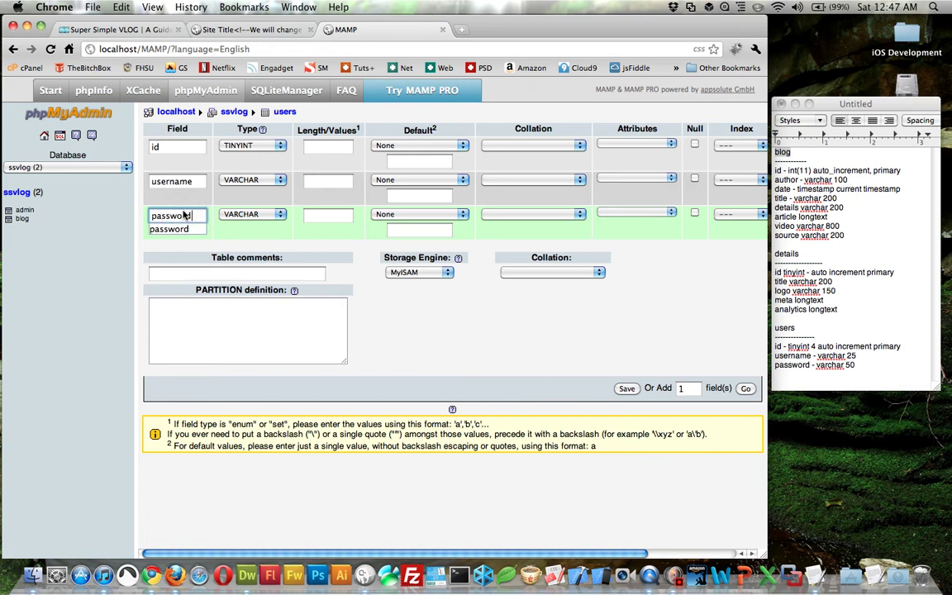
type("word")
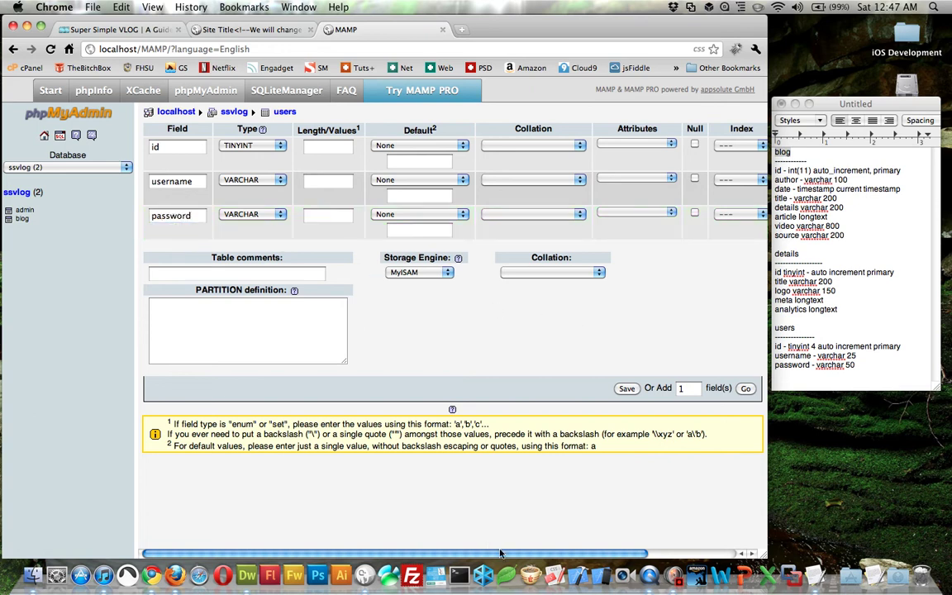
Make the users table's id field the PRIMARY index and enable auto increment for it.
scroll(679, 522, "right", 3)
left_click(633, 146)
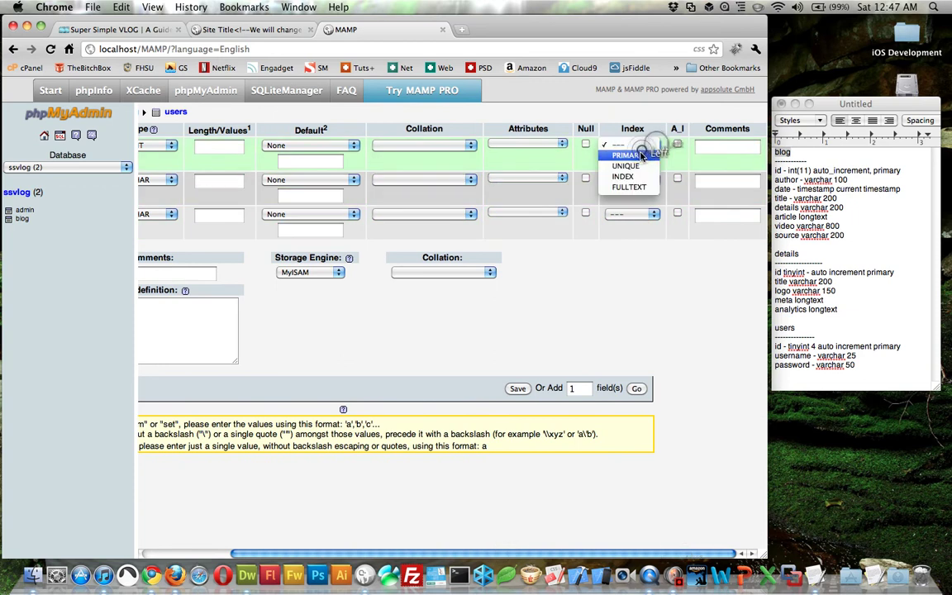
left_click(642, 154)
left_click(677, 146)
Set the length of the users table's username field to 25.
left_click_drag(498, 550, 409, 547)
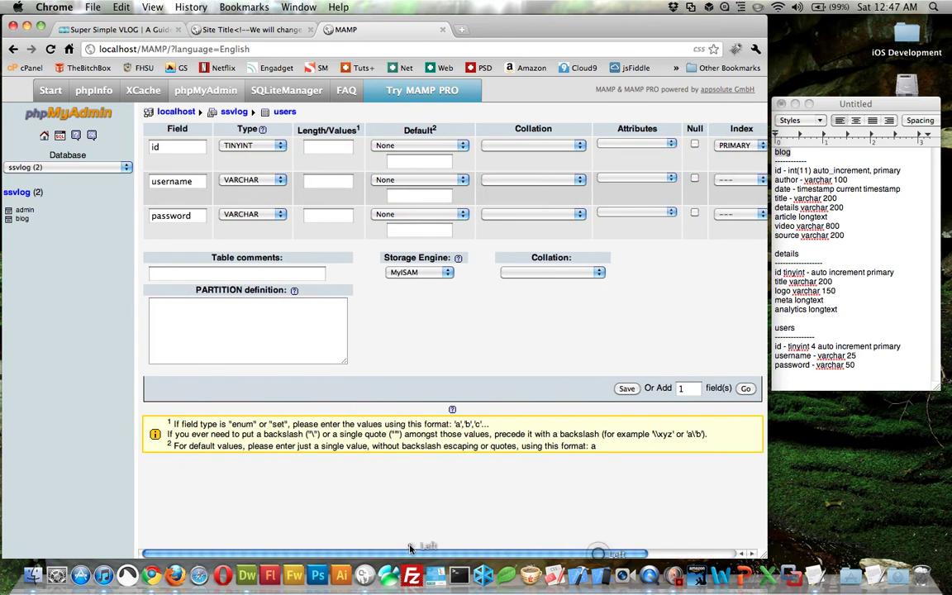
left_click(306, 182)
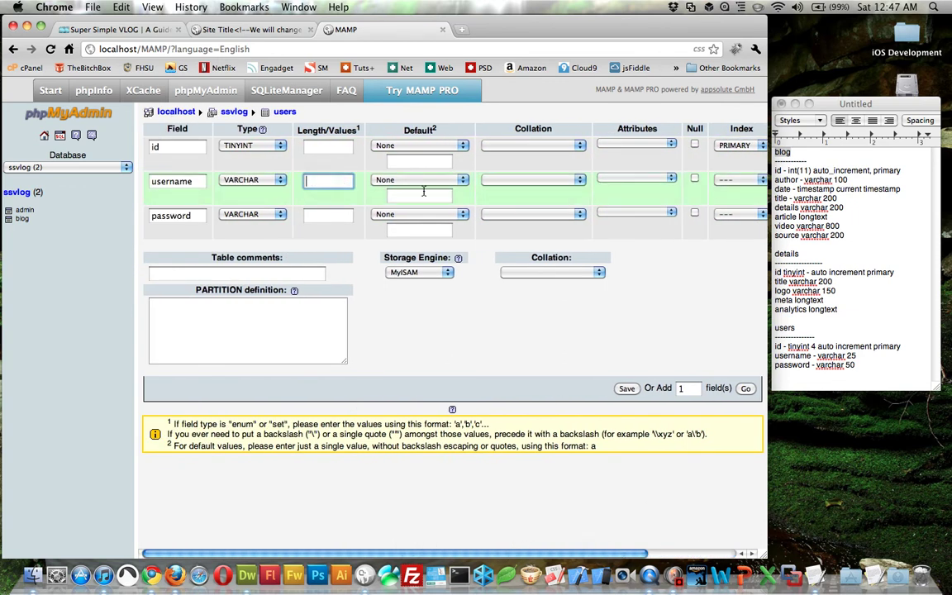
type("25")
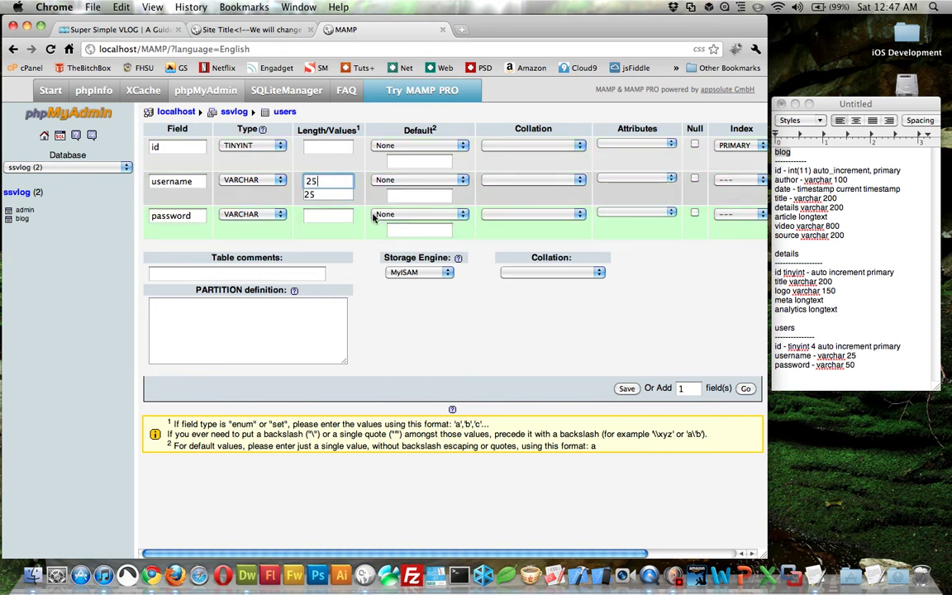
Set the length of the users table's password field to 50 and save the new table.
left_click(353, 238)
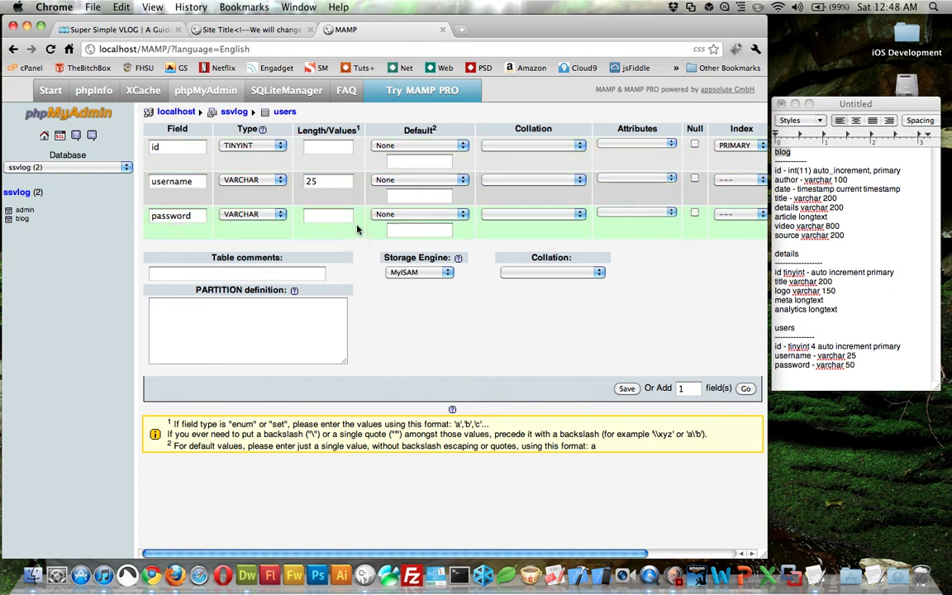
left_click(342, 214)
type("50")
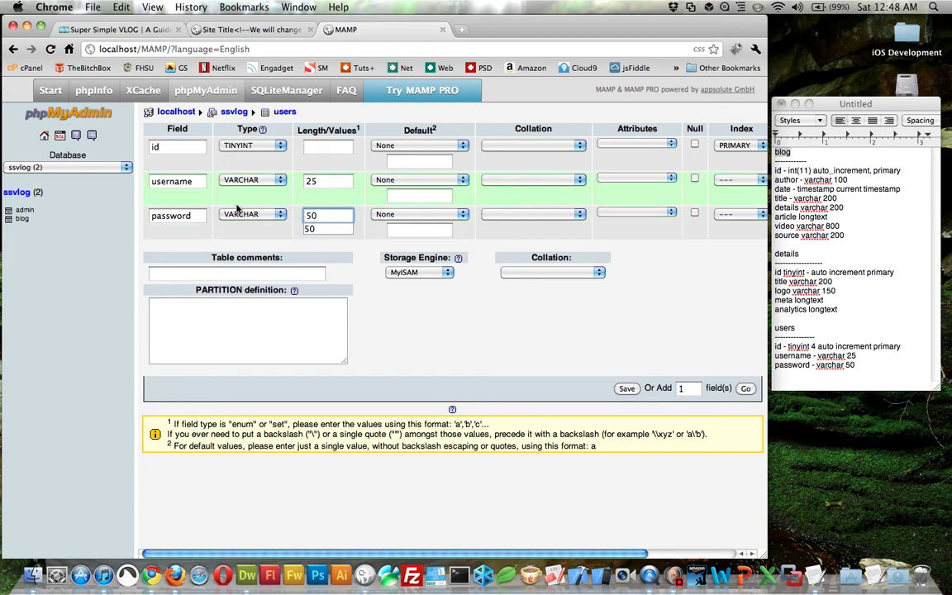
left_click(115, 233)
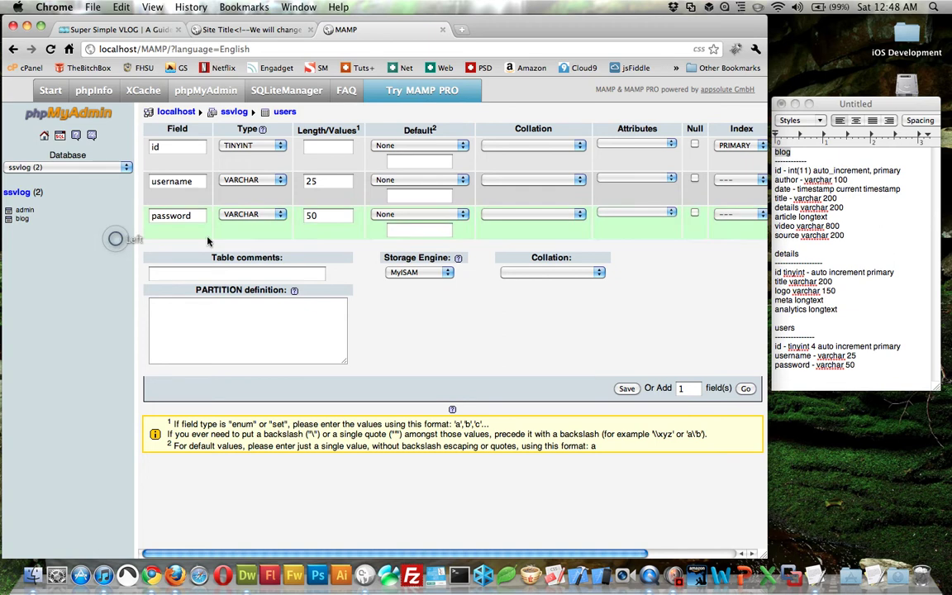
left_click(341, 219)
left_click(350, 227)
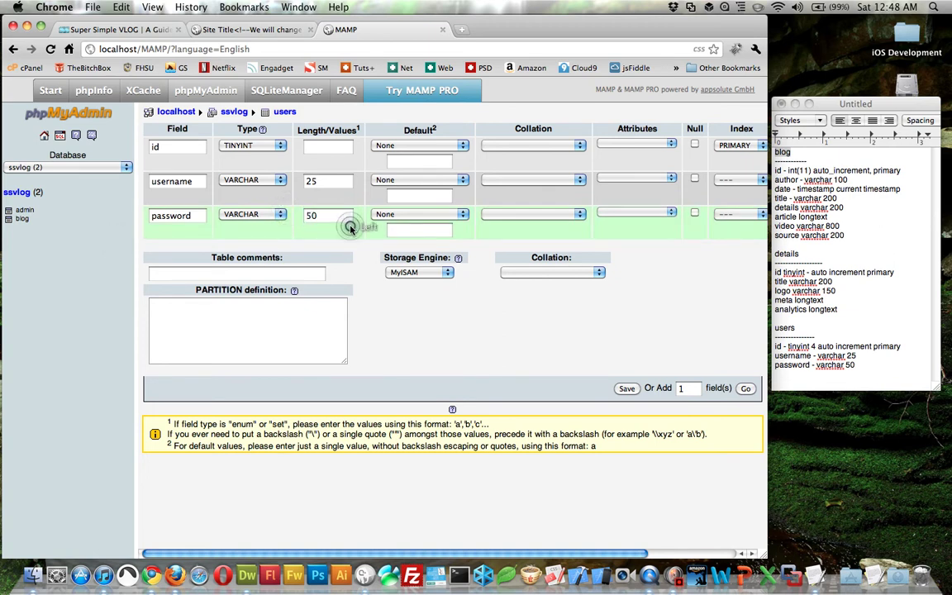
double_click(337, 219)
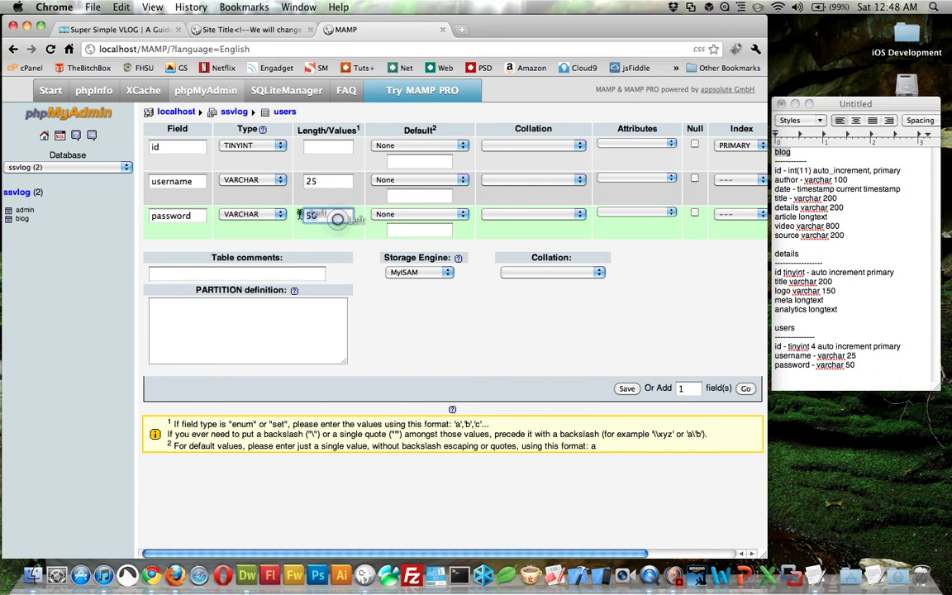
left_click(385, 313)
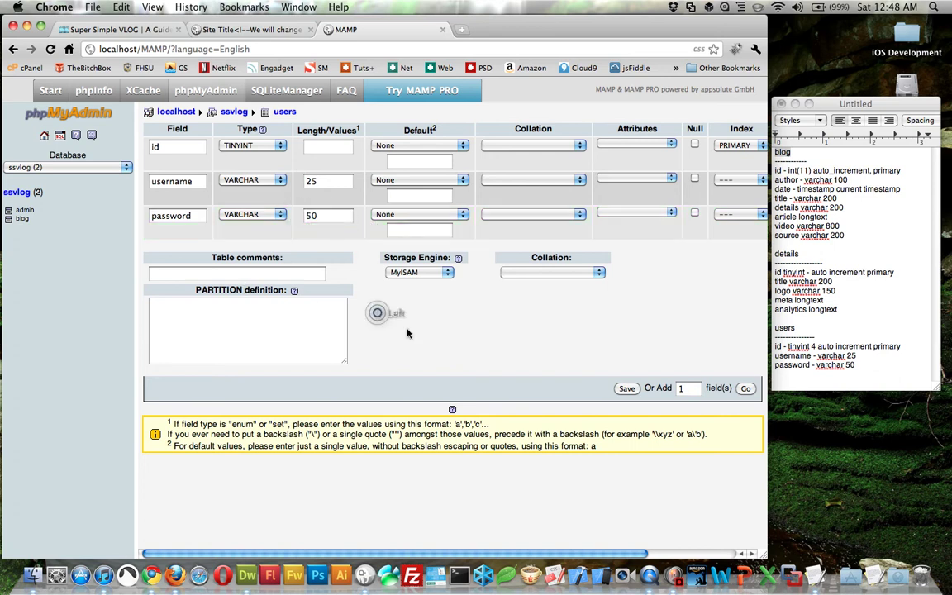
left_click(628, 390)
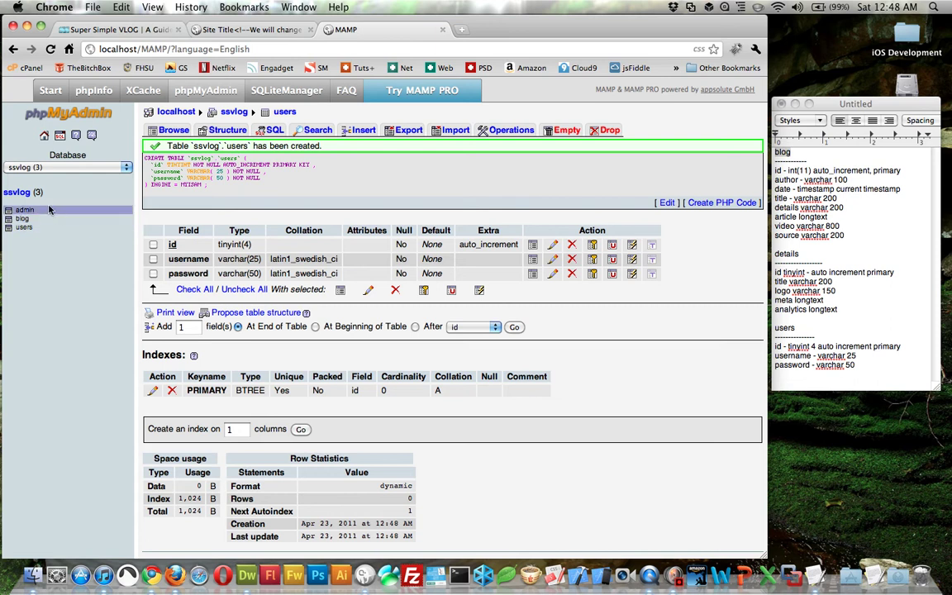
Review the structure of the admin and blog tables and browse the blog table's distinct id values.
left_click(23, 210)
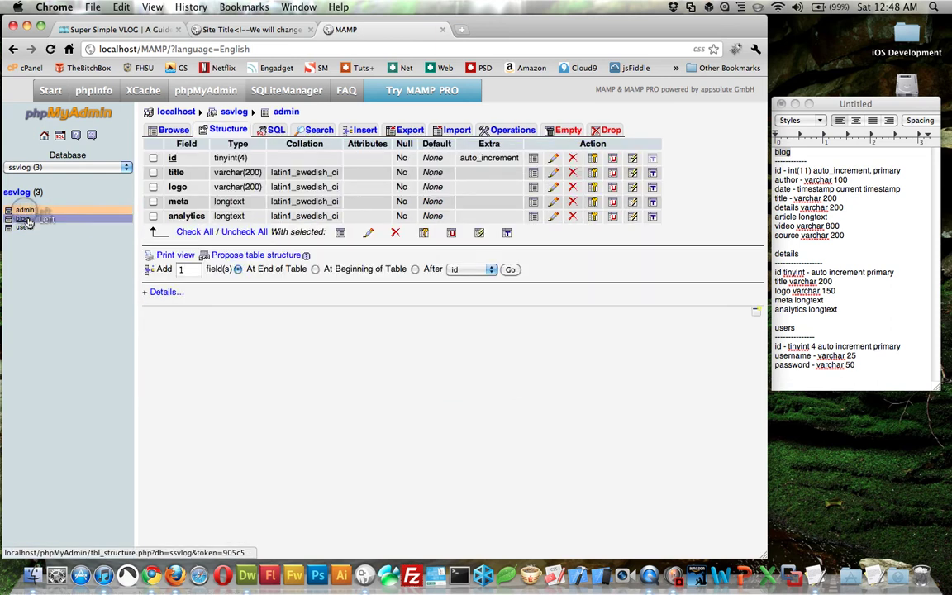
left_click(23, 218)
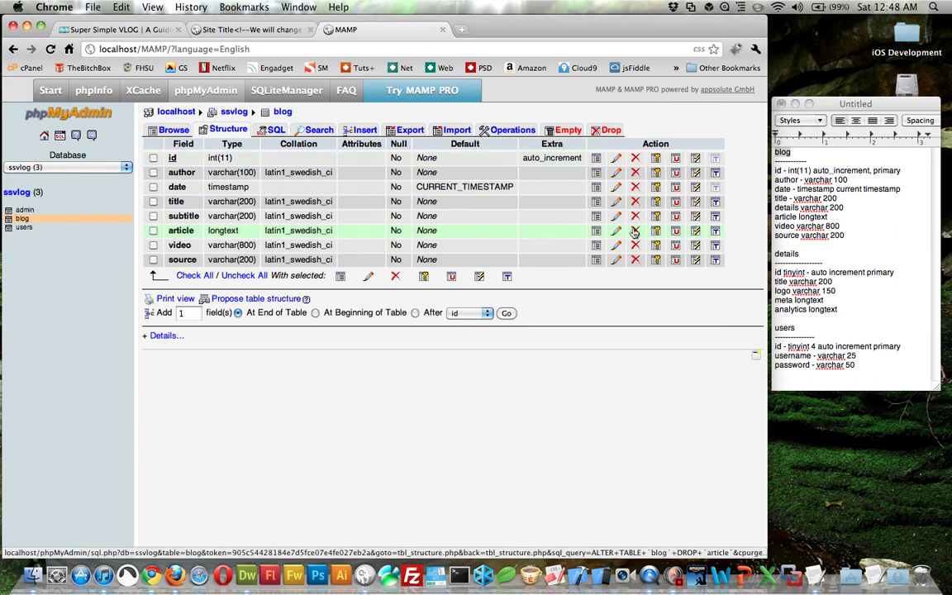
left_click(596, 159)
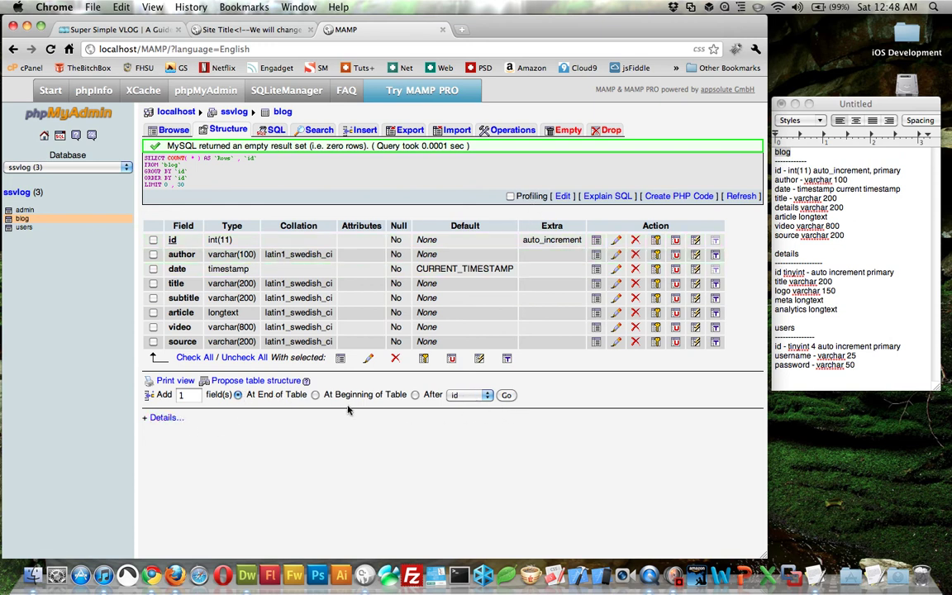
left_click(486, 395)
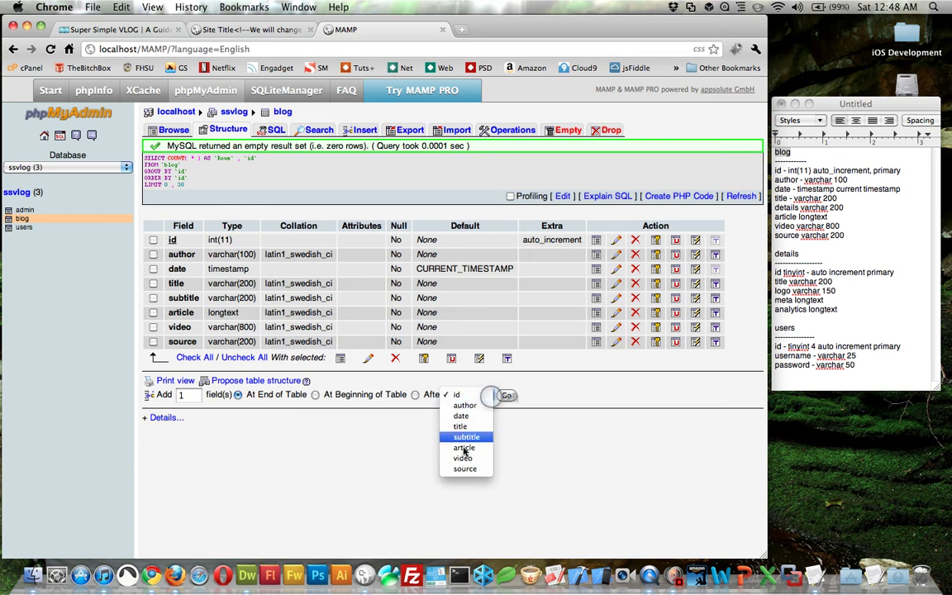
left_click(483, 433)
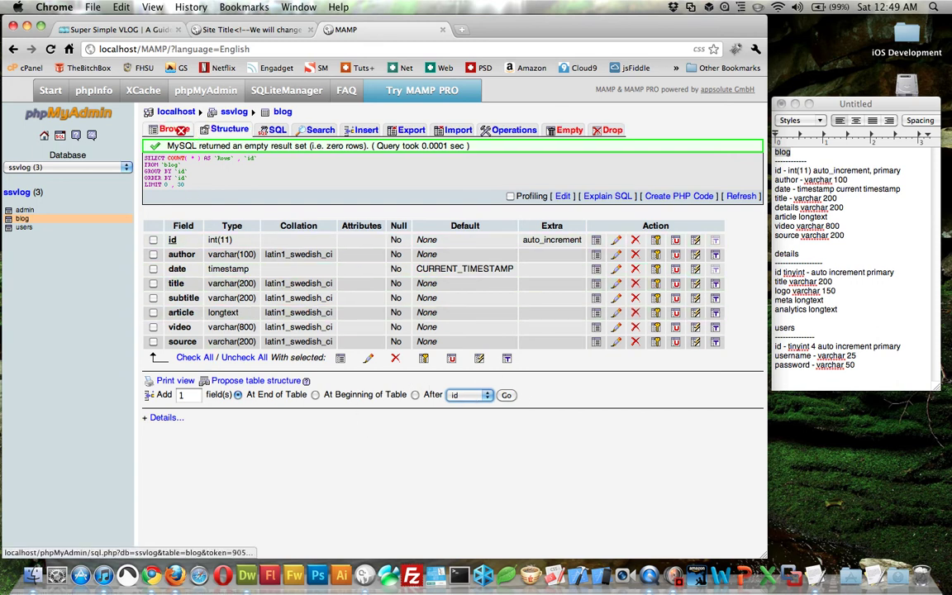
Look through the blog table's browse, SQL query, search, insert, export and import pages.
left_click(167, 130)
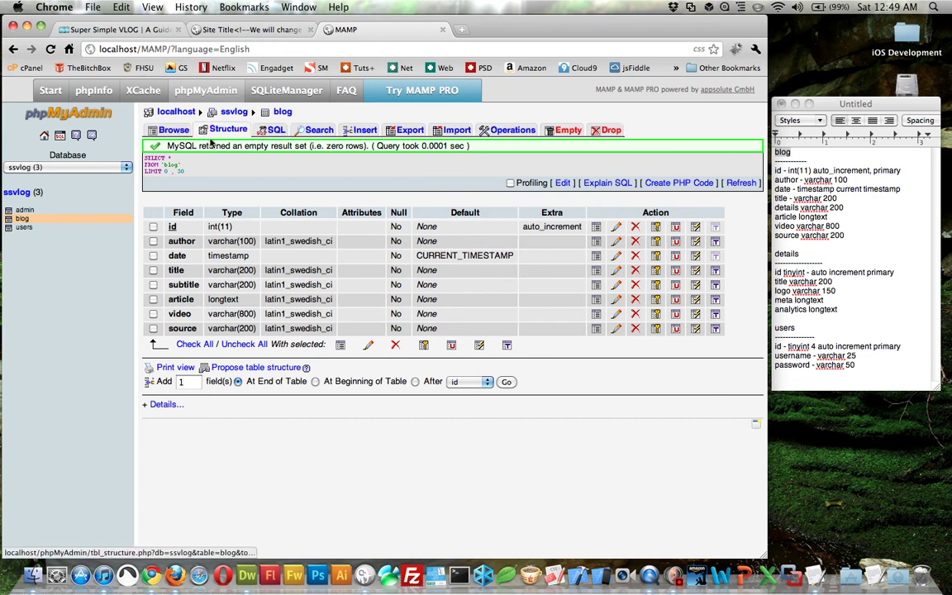
left_click(273, 129)
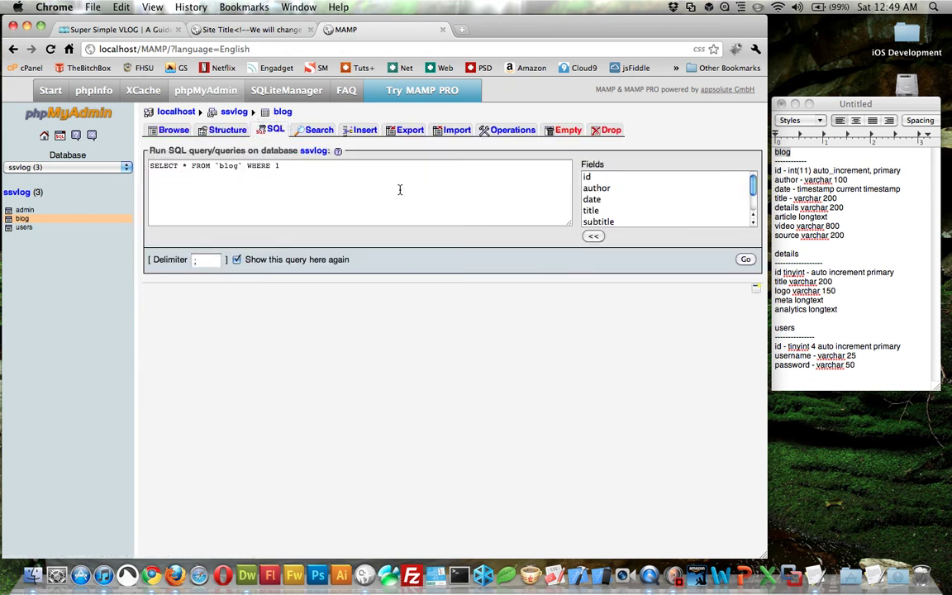
left_click(317, 130)
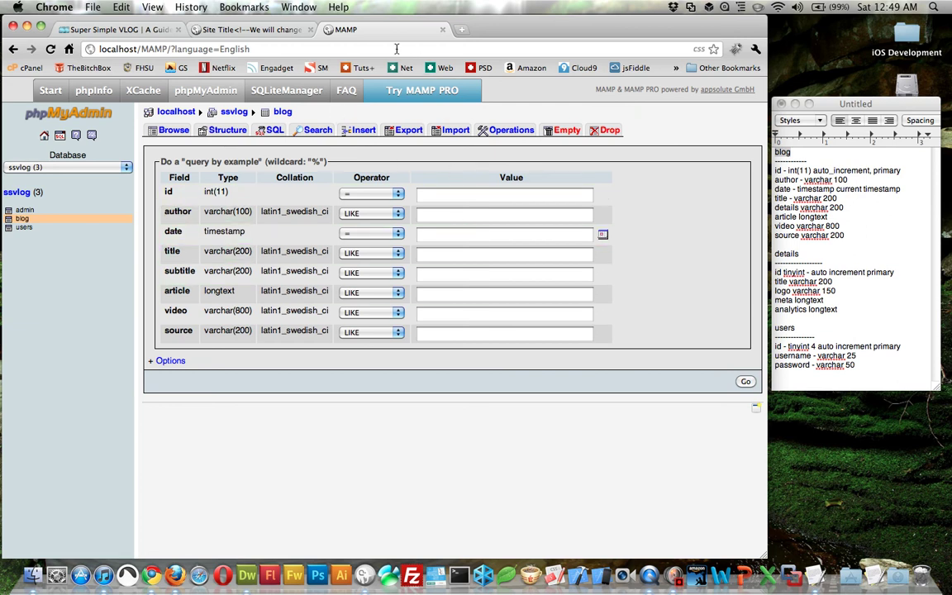
left_click(361, 132)
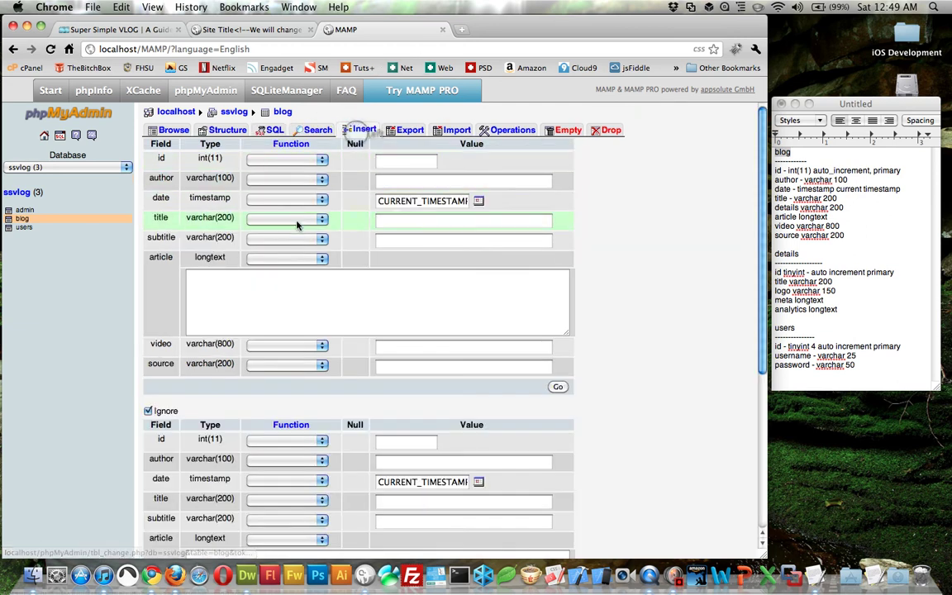
scroll(622, 304, "down", 5)
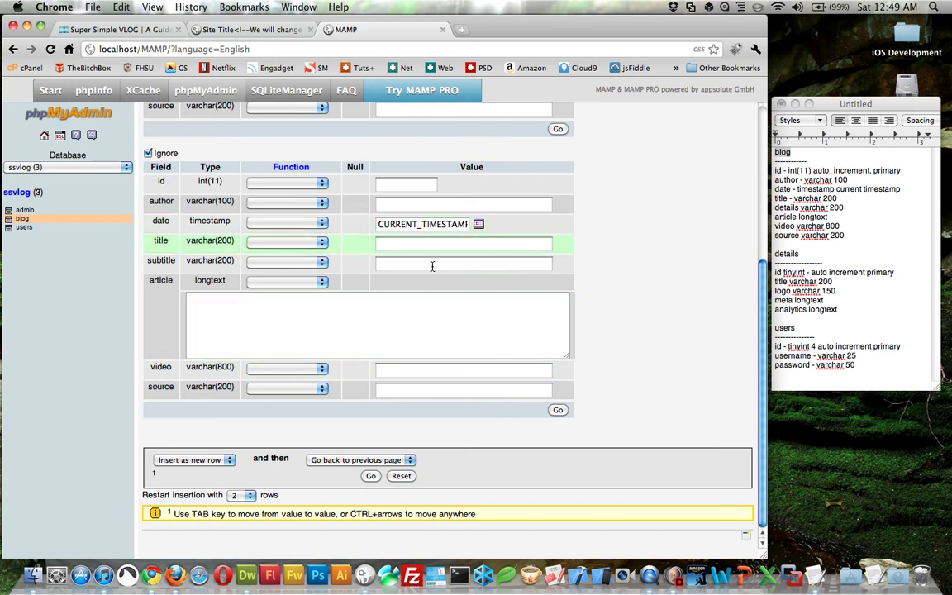
scroll(431, 264, "up", 5)
left_click(406, 132)
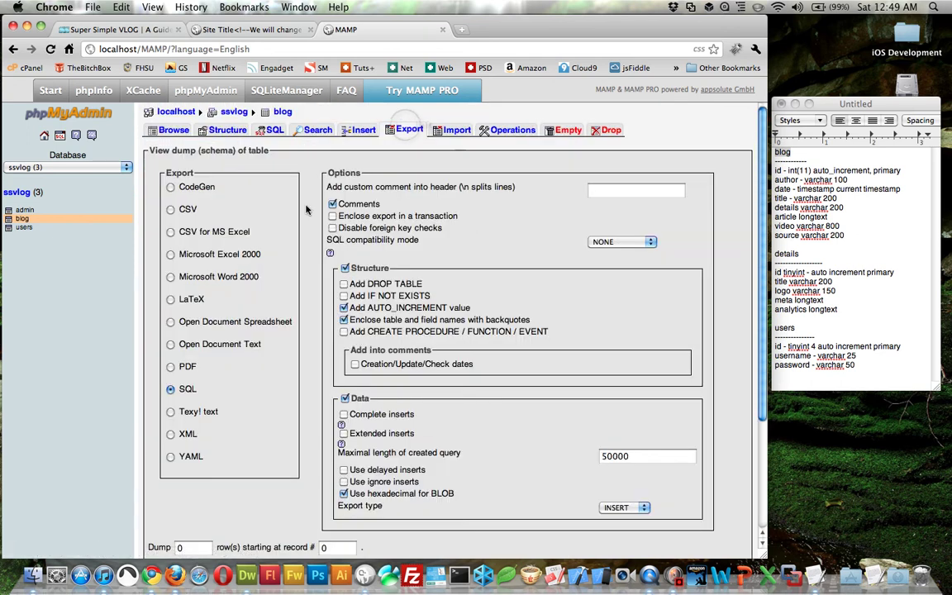
left_click(440, 132)
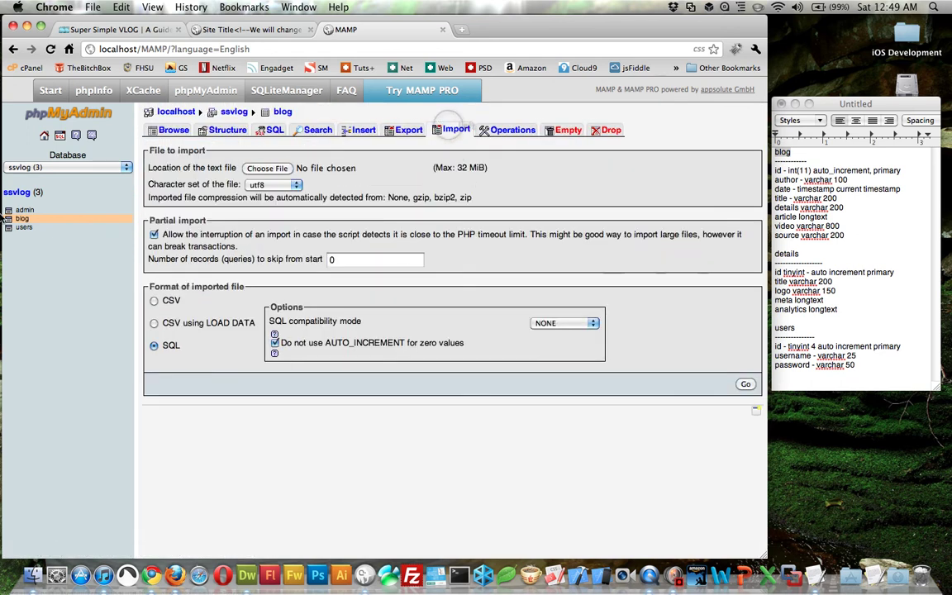
Examine the ssvlog database's operations and user privileges, and review the admin table's structure.
left_click(20, 192)
left_click(451, 131)
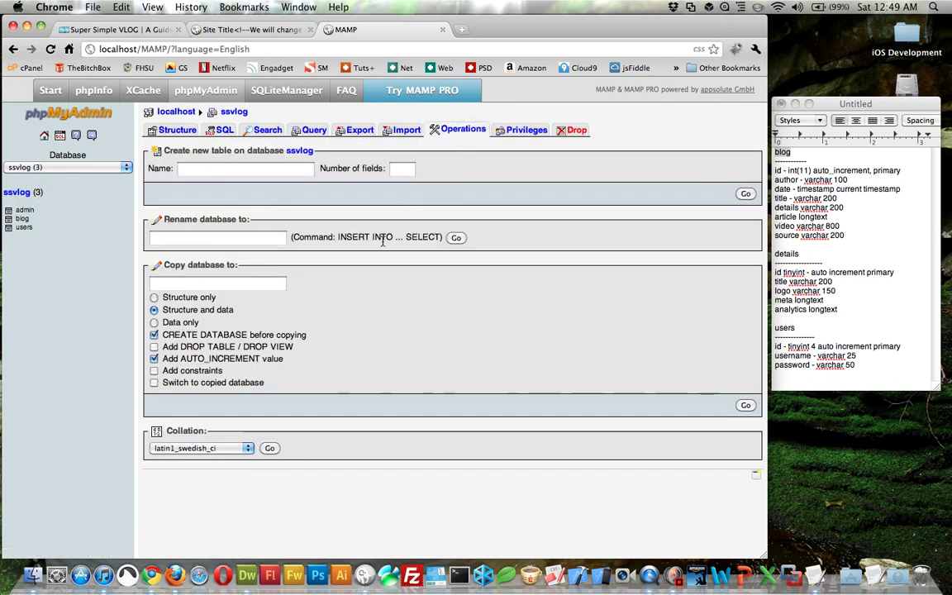
left_click(521, 133)
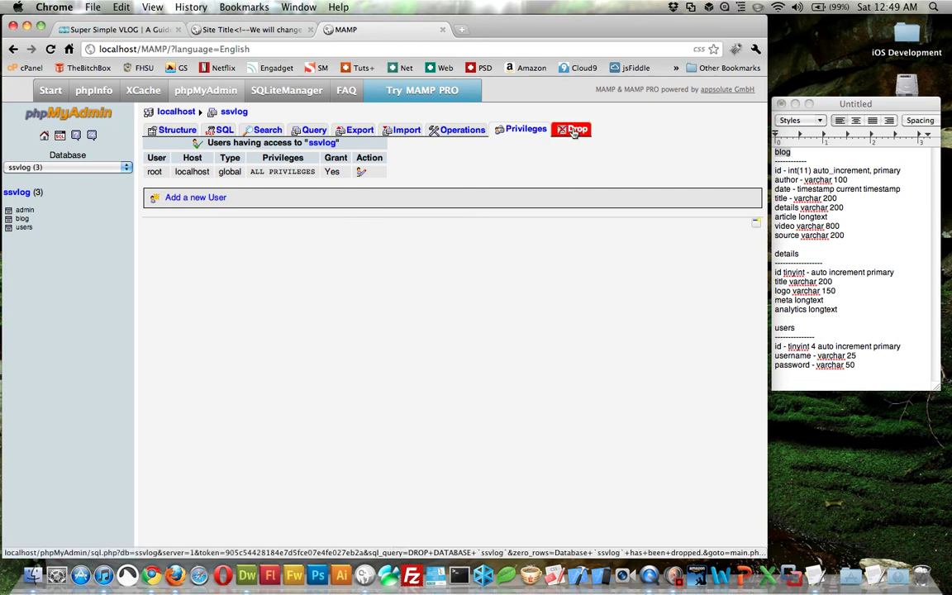
left_click(25, 209)
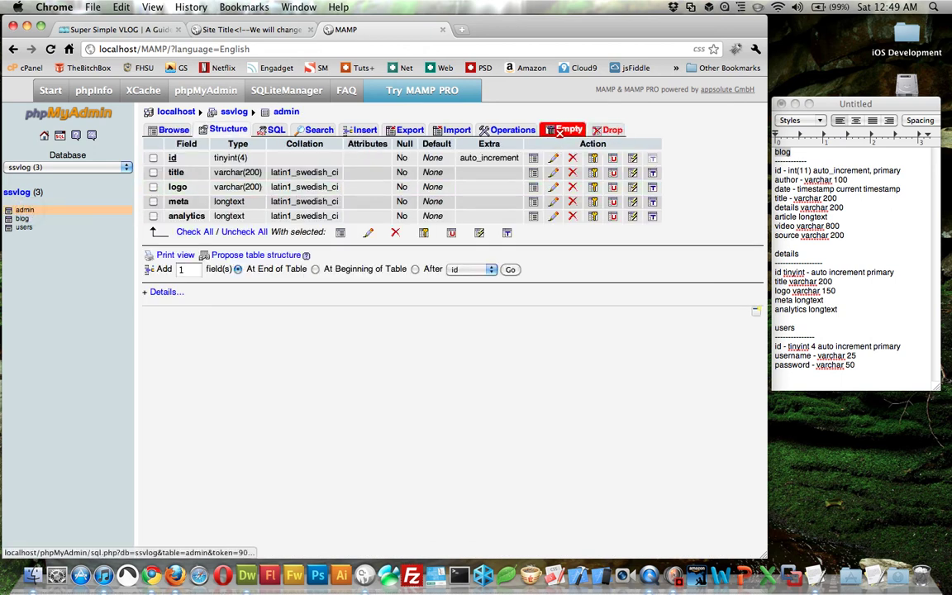
left_click(24, 192)
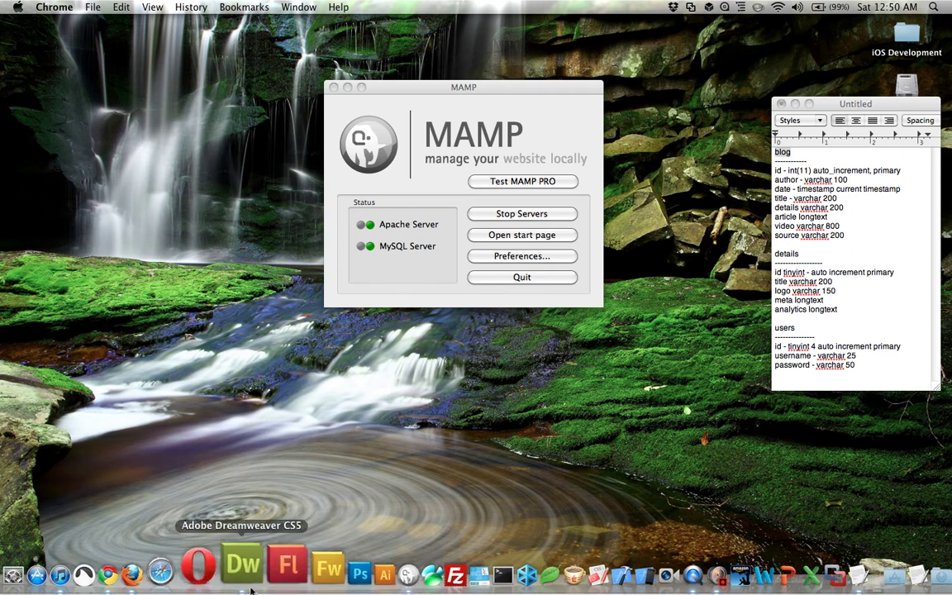
Switch to Dreamweaver and examine the local files of the ssvlog site.
left_click(247, 575)
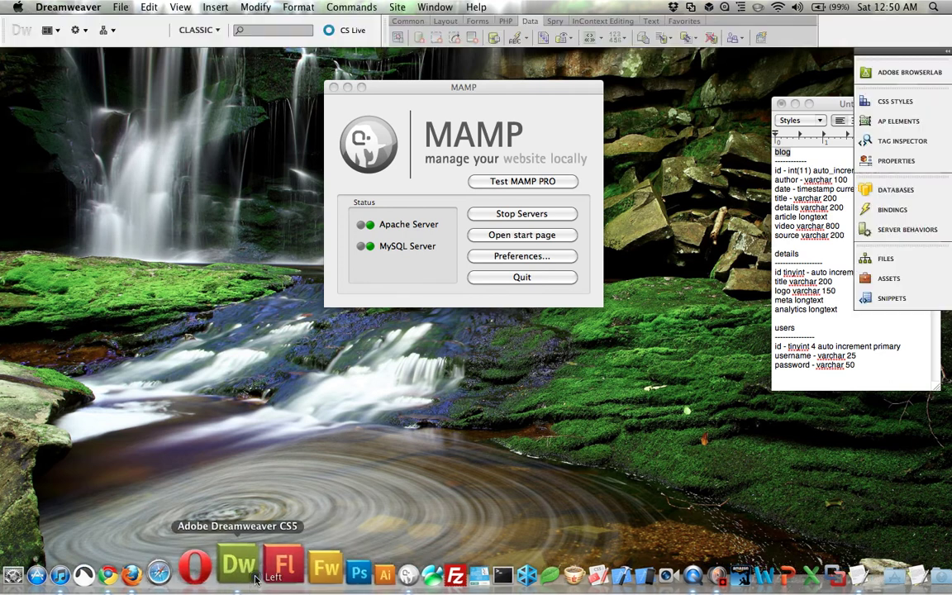
left_click(882, 258)
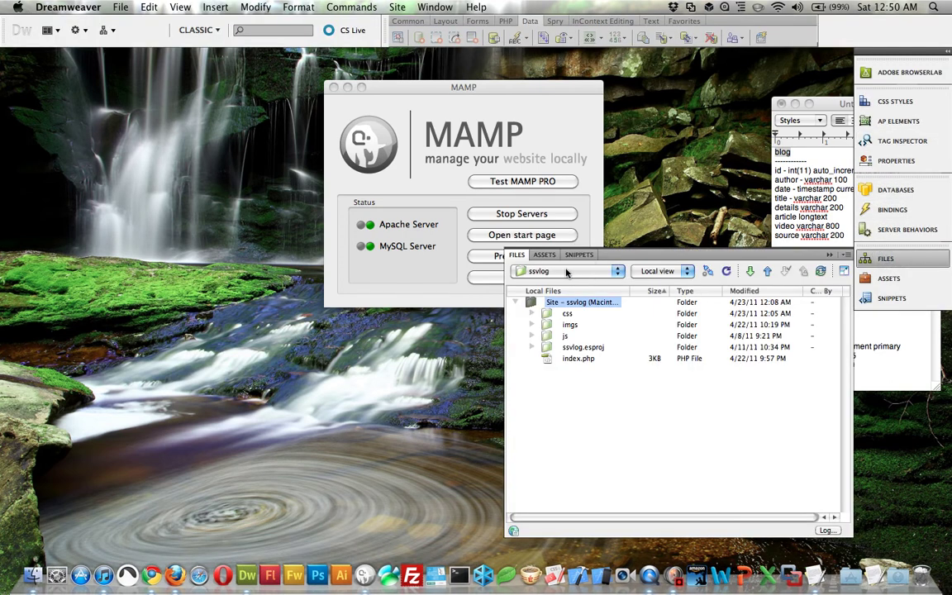
left_click(583, 347)
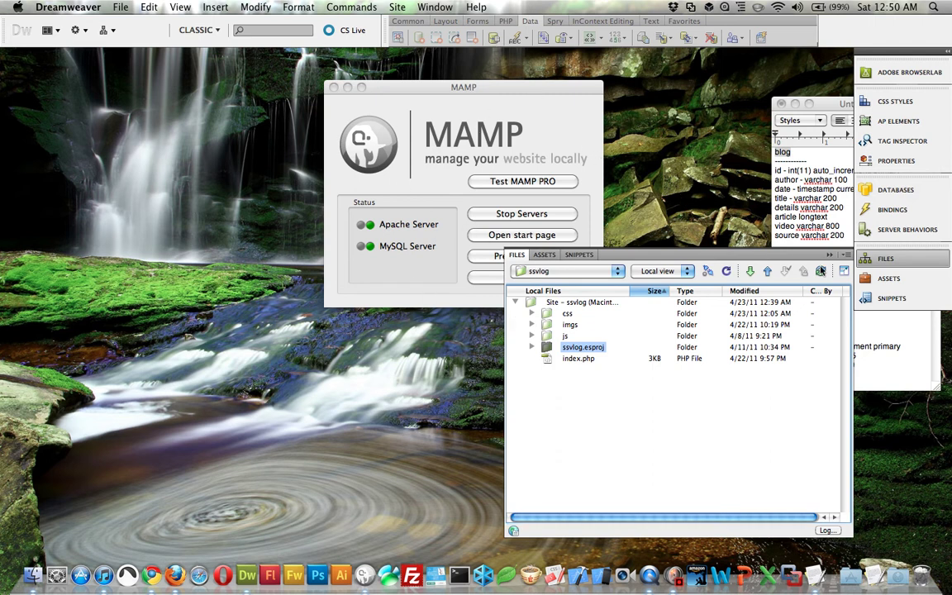
left_click(906, 257)
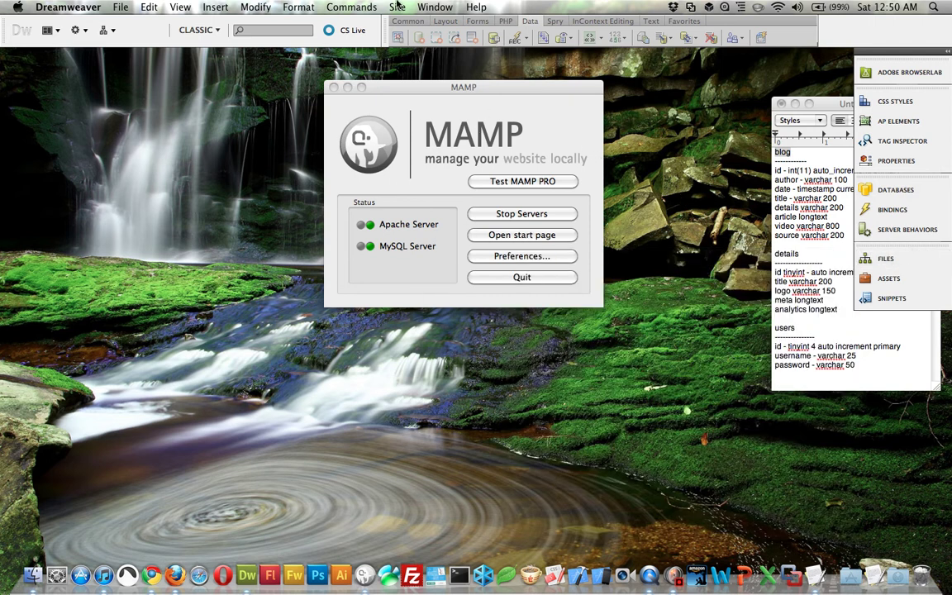
Examine the localhost testing server's basic settings in the ssvlog site definition, and close the site setup without saving.
left_click(398, 6)
left_click(408, 34)
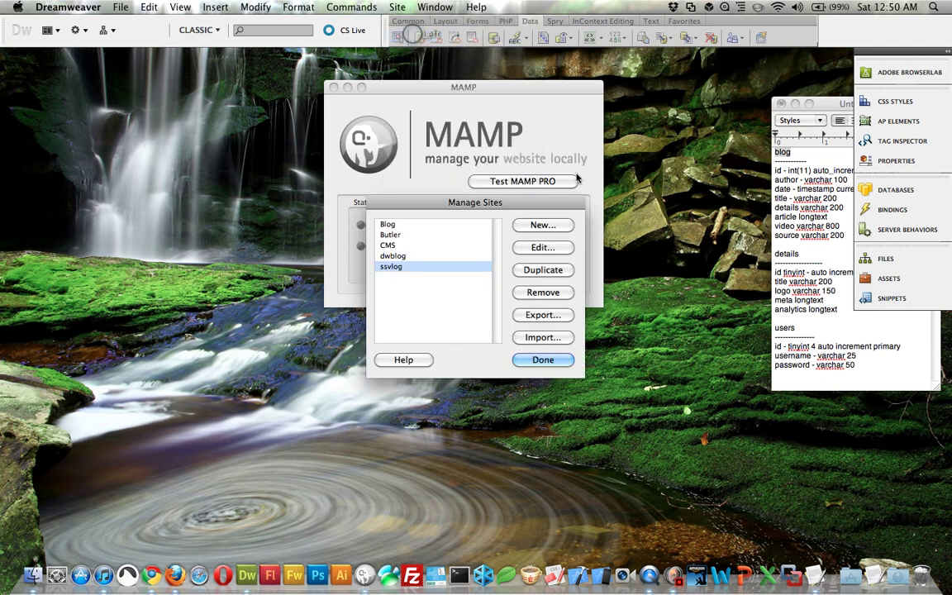
left_click(412, 266)
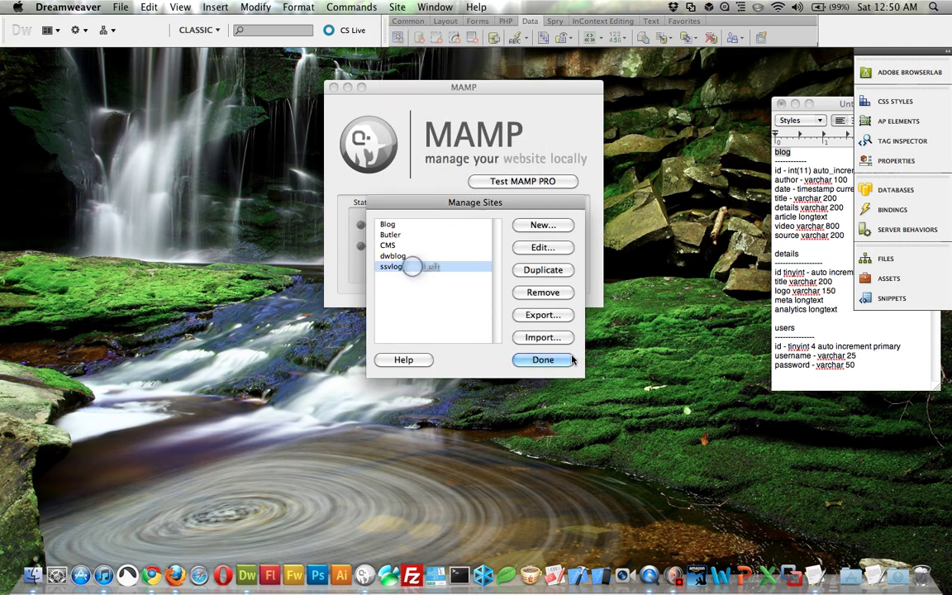
left_click(543, 247)
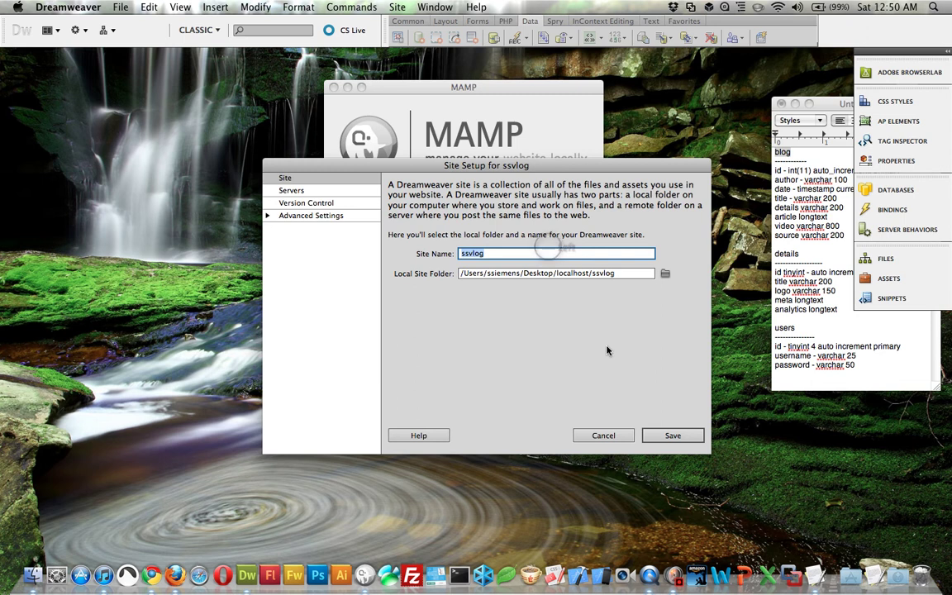
left_click(307, 190)
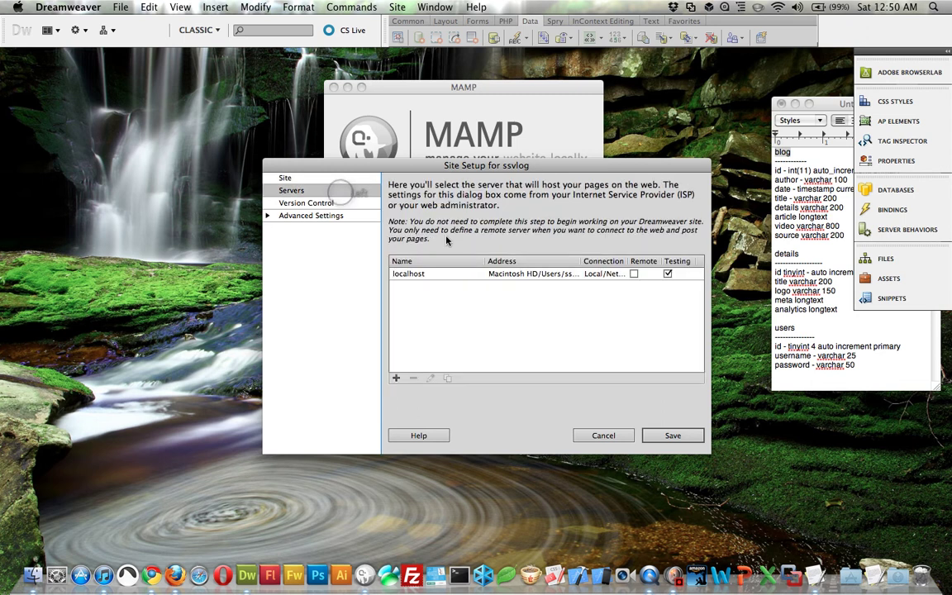
left_click(438, 273)
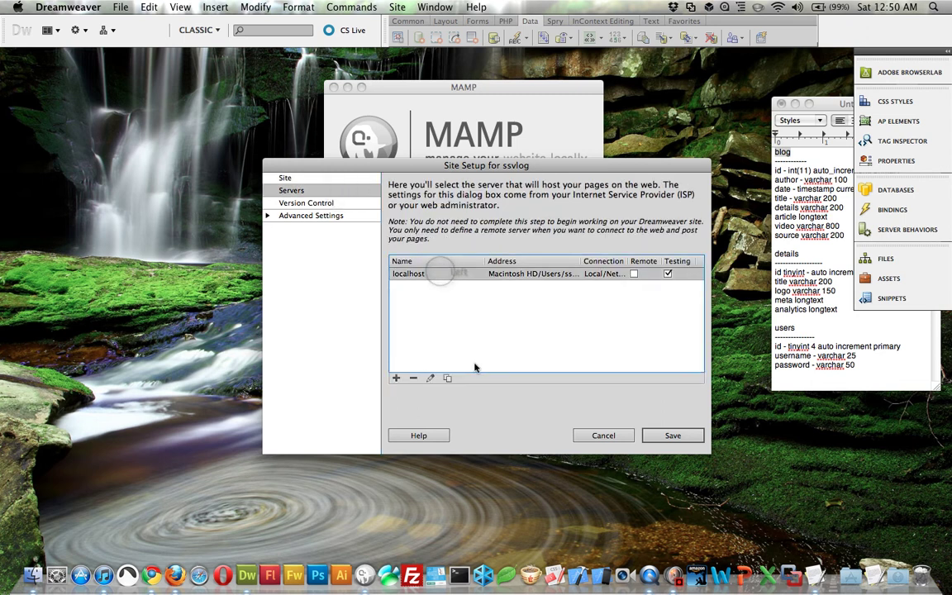
left_click(430, 378)
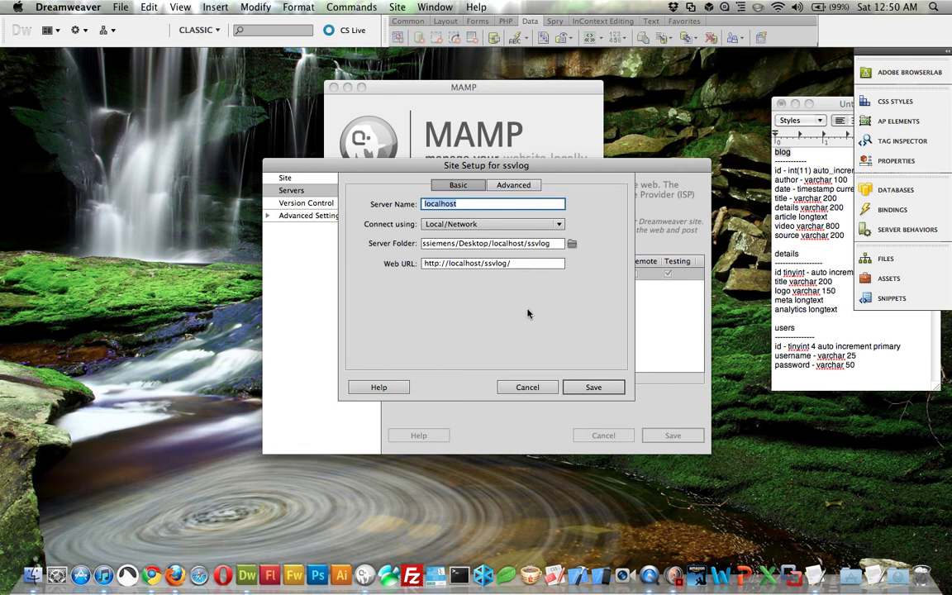
left_click(537, 390)
left_click(605, 434)
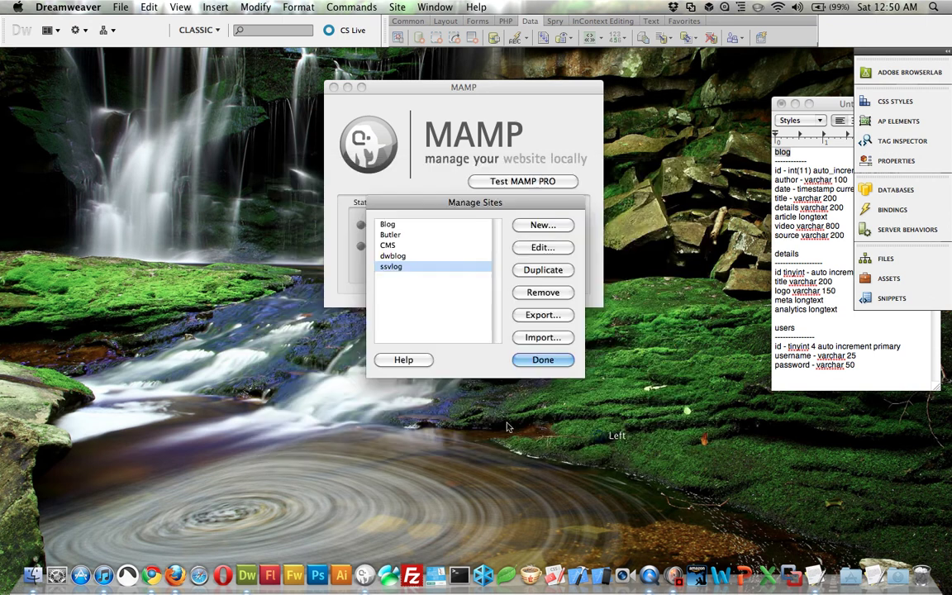
left_click(563, 360)
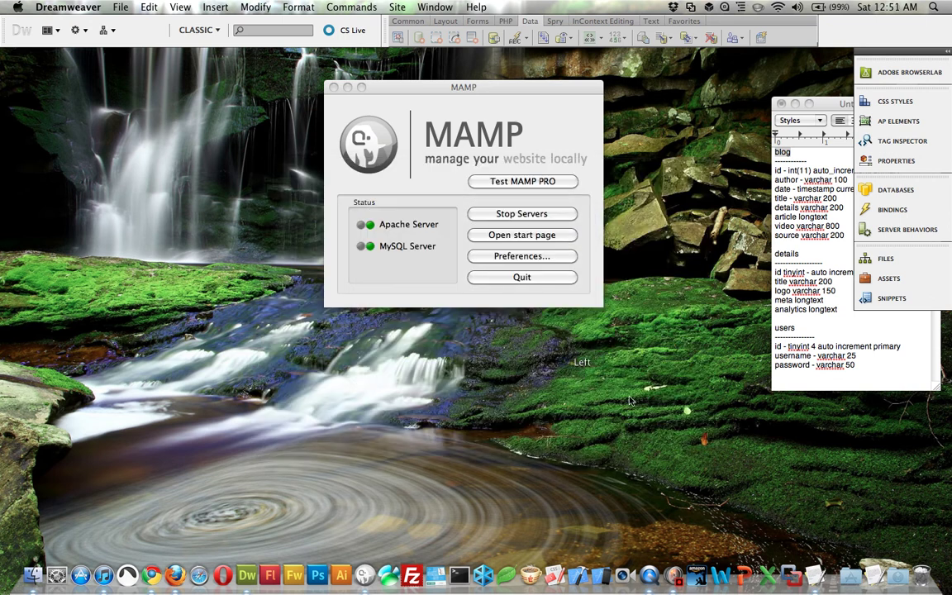
Start a new MySQL connection for the site and name it dbConn.
left_click(901, 190)
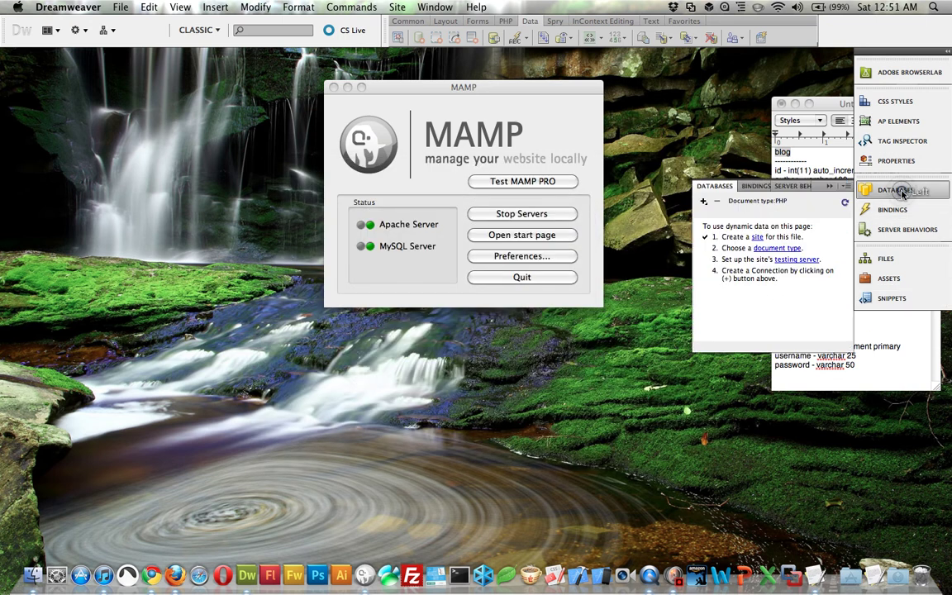
left_click(703, 201)
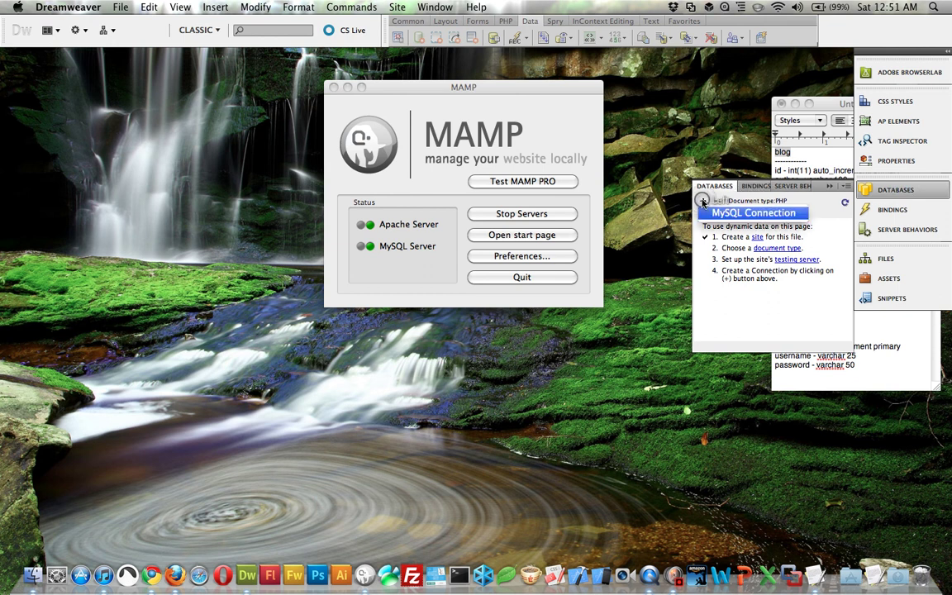
left_click(712, 214)
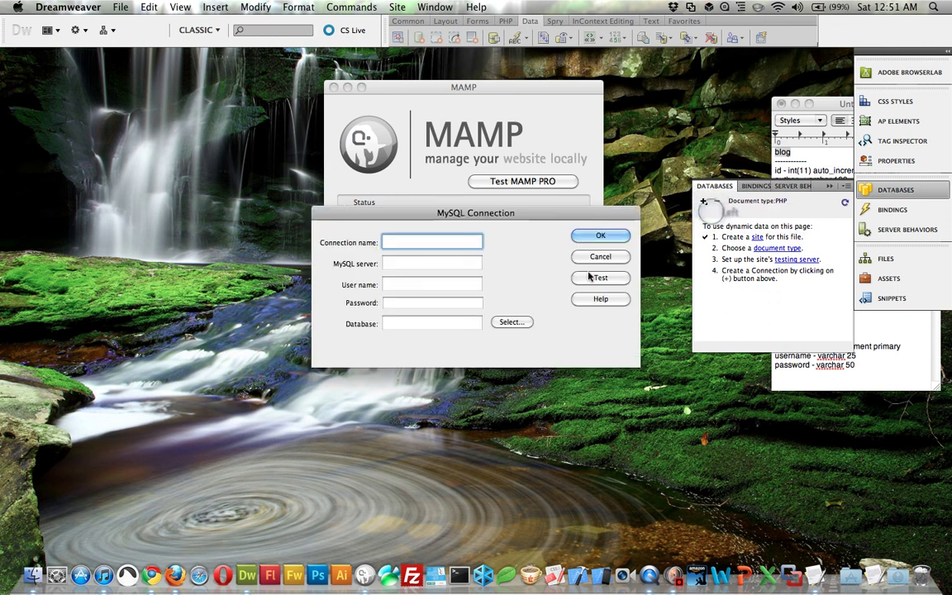
left_click(423, 241)
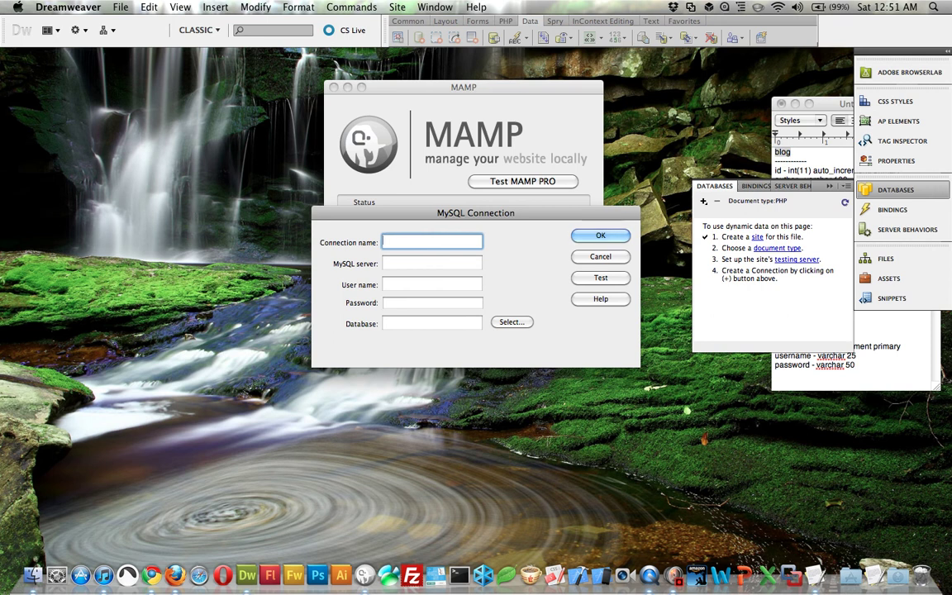
type("dbConn")
key("Tab")
Set the connection's MySQL server to localhost and user name to root, and enter the database password.
type("local")
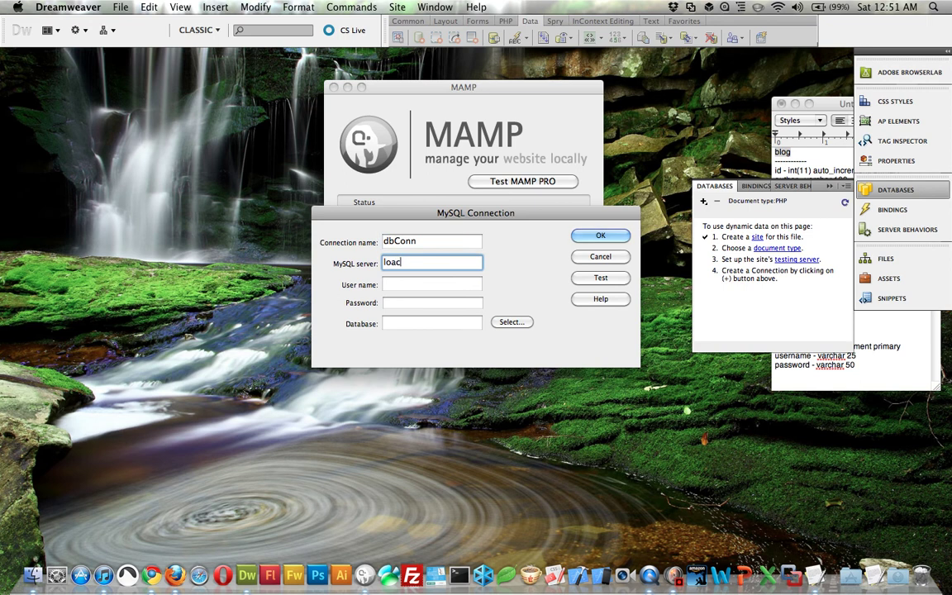
type("host")
key("Tab")
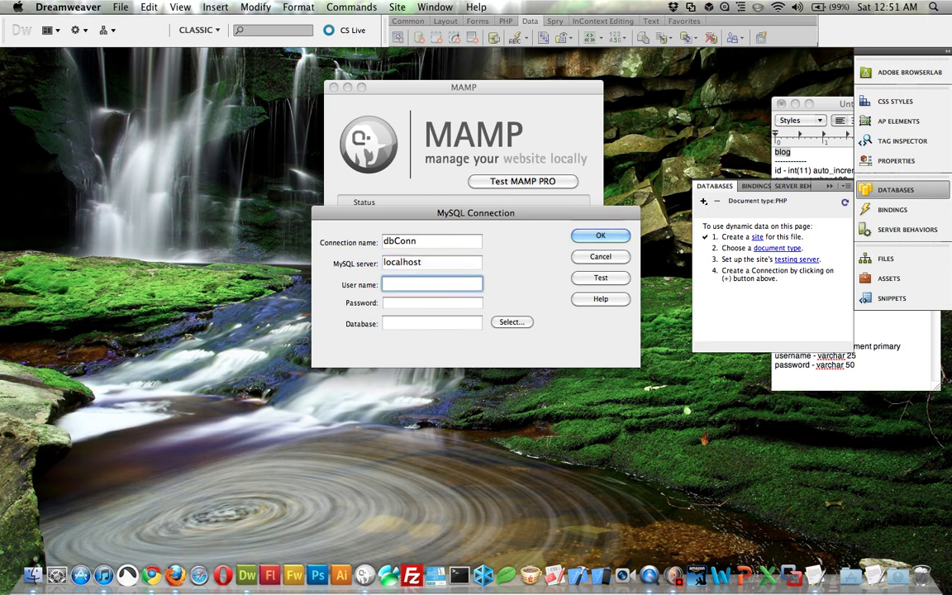
type("root")
key("Tab")
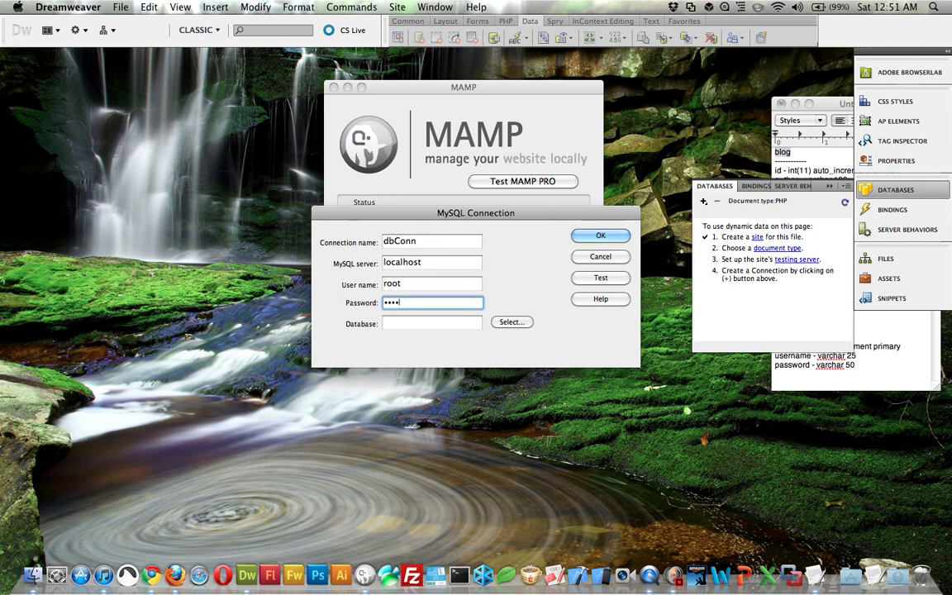
Choose ssvlog as the database for the dbConn connection.
left_click(417, 323)
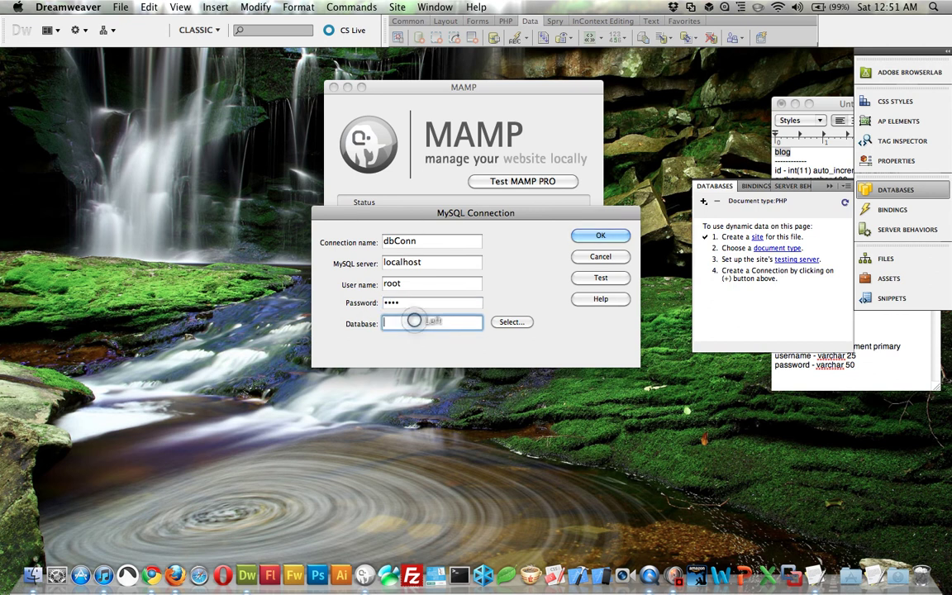
left_click(512, 323)
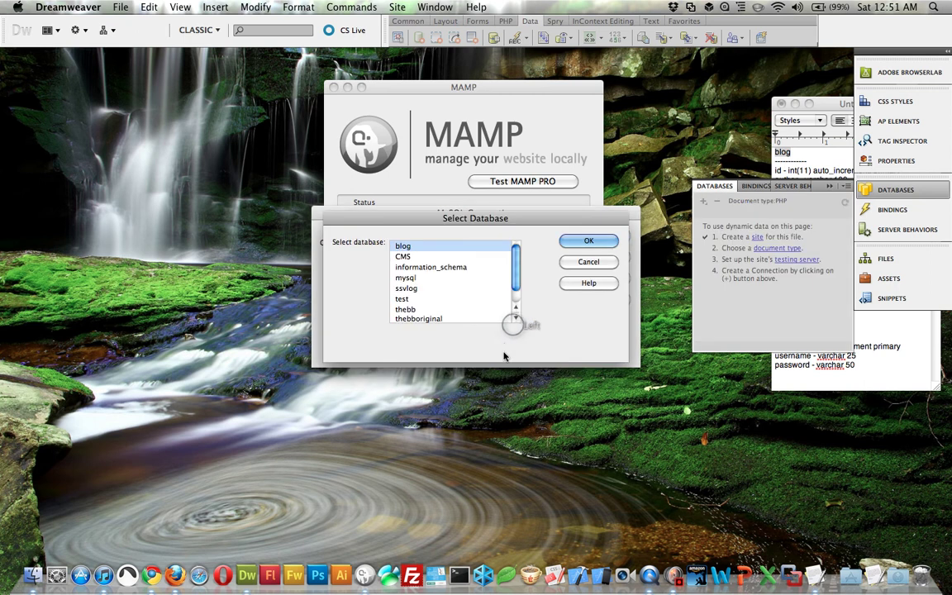
left_click_drag(514, 262, 518, 281)
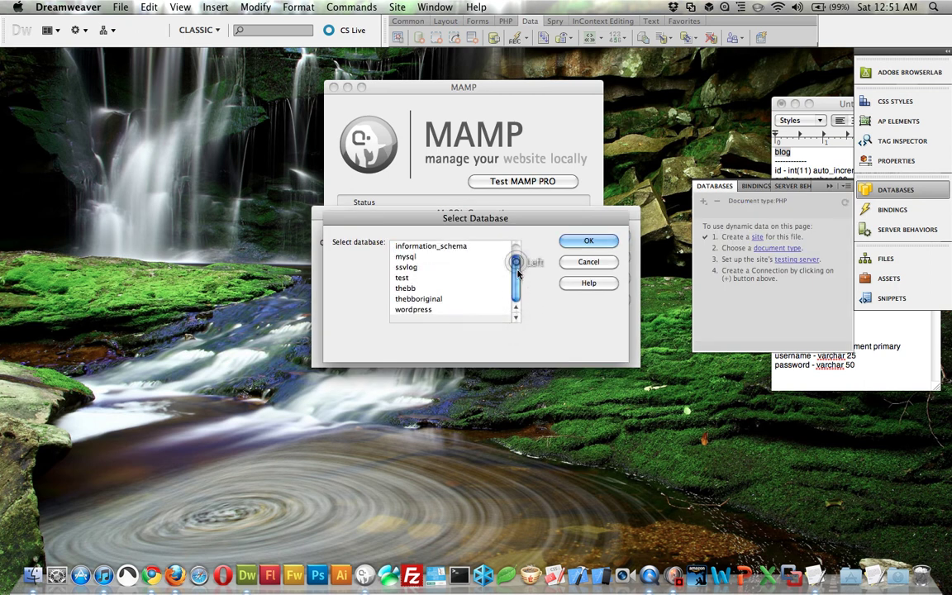
left_click(459, 267)
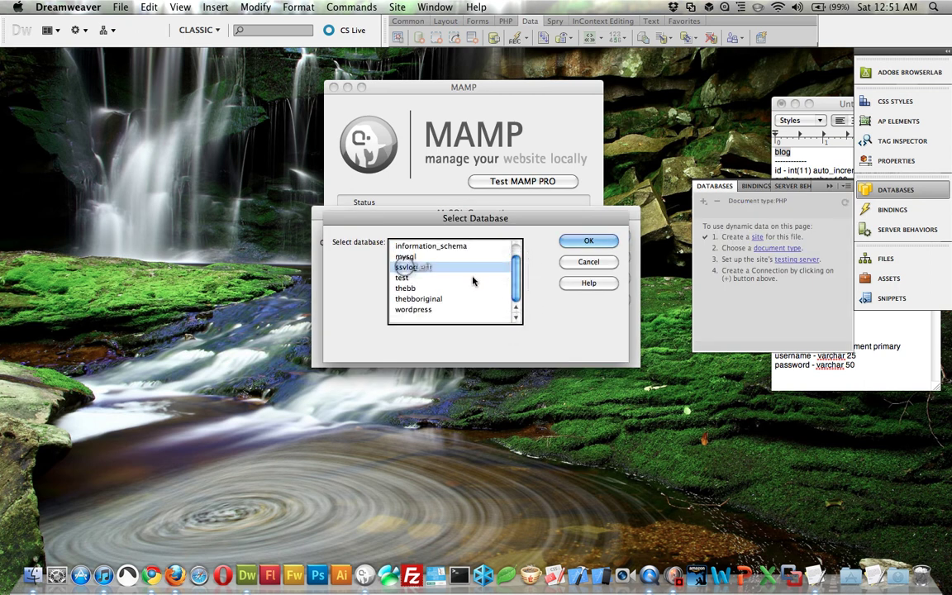
left_click(584, 241)
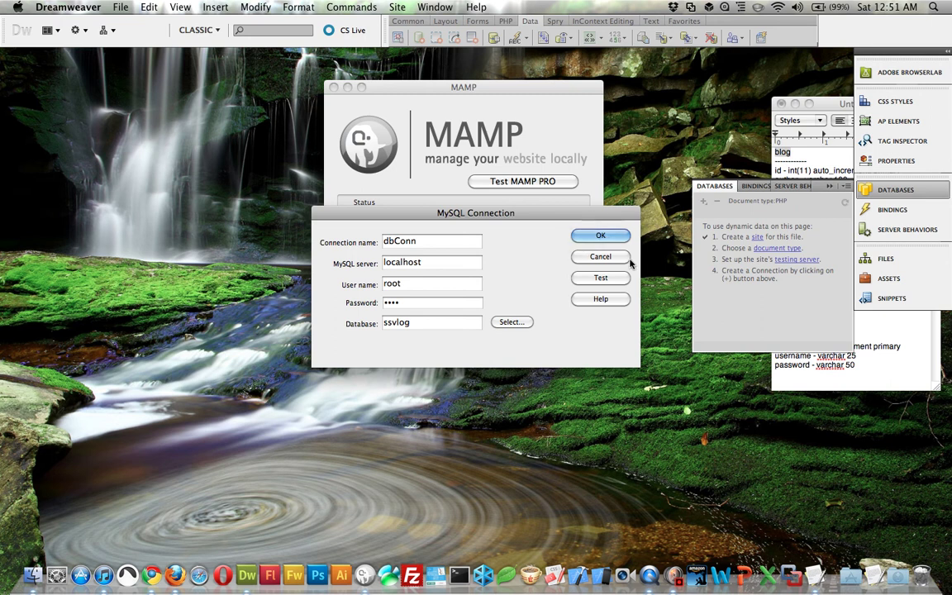
Test the dbConn connection to the MySQL server and save it.
left_click(608, 280)
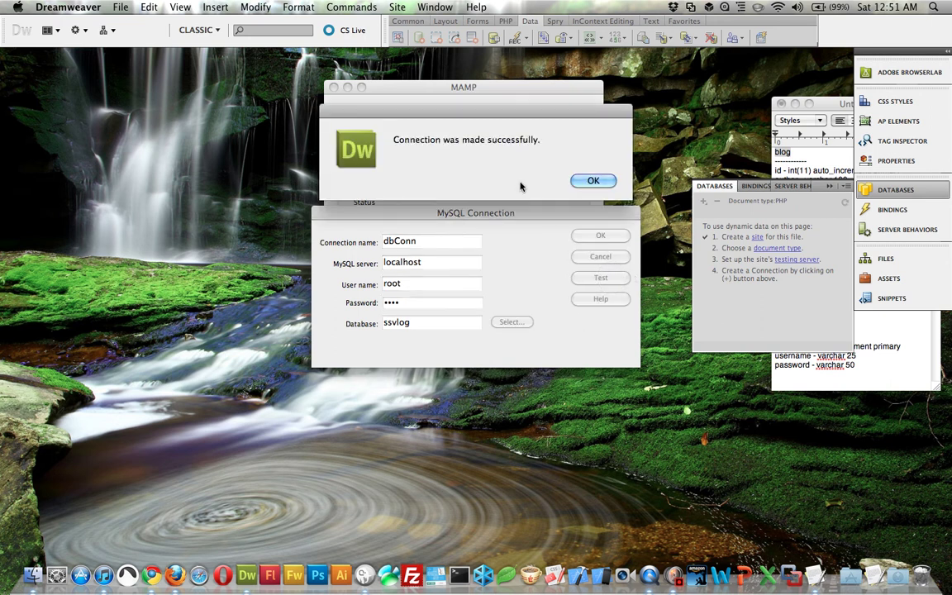
left_click(594, 180)
left_click(600, 235)
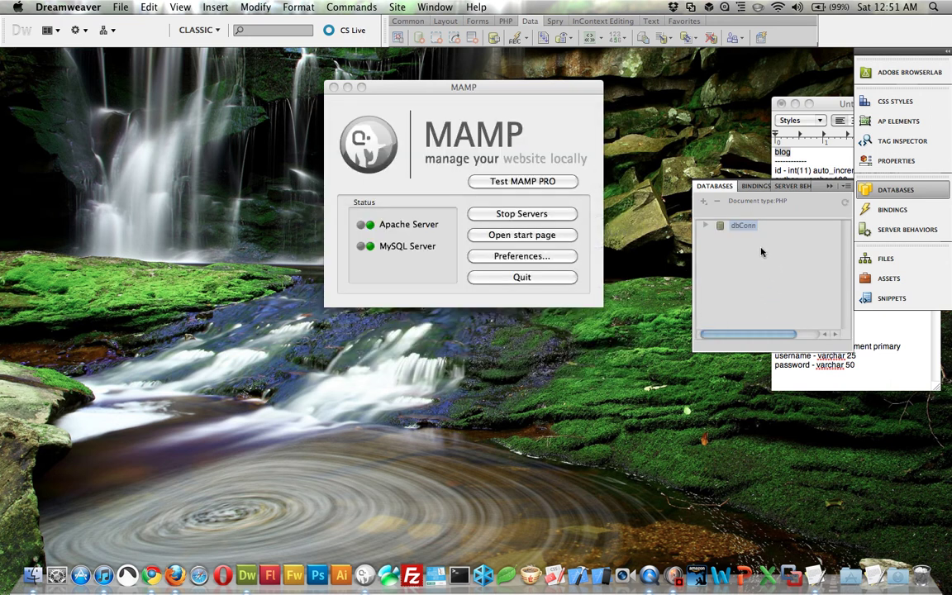
Collapse the list of database connections and minimize the MAMP window.
left_click(709, 282)
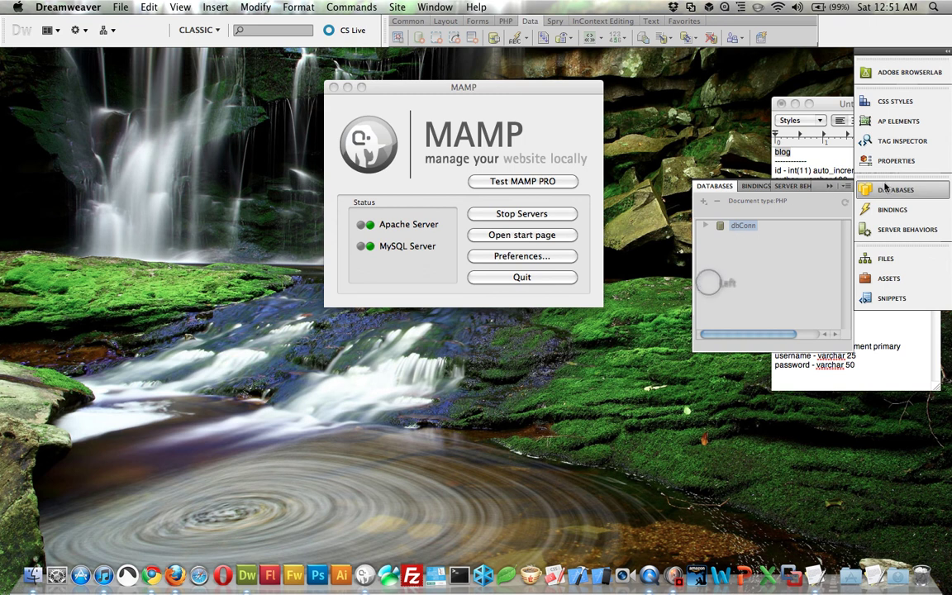
left_click(643, 255)
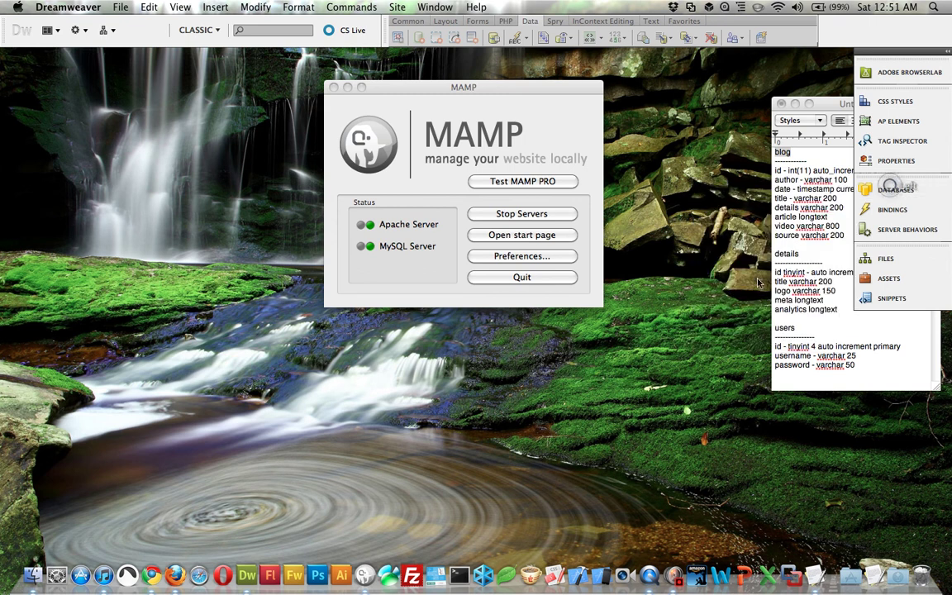
left_click(347, 87)
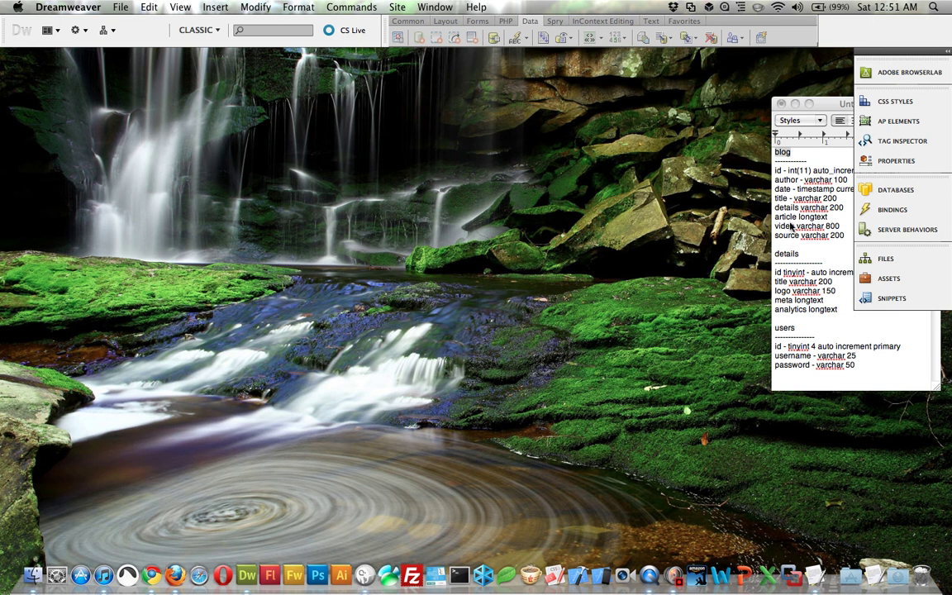